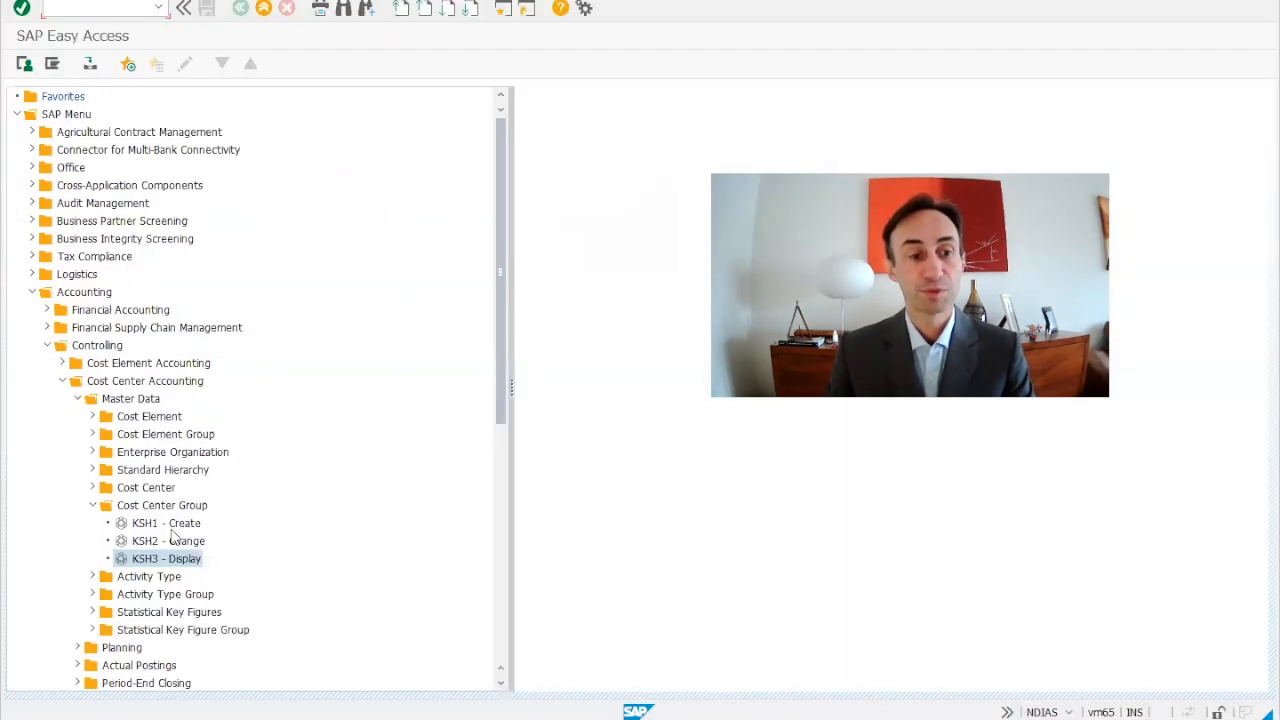
Open the KSH1 transaction for creating a cost center group
{"action": "left_click", "coordinate": [170, 528]}
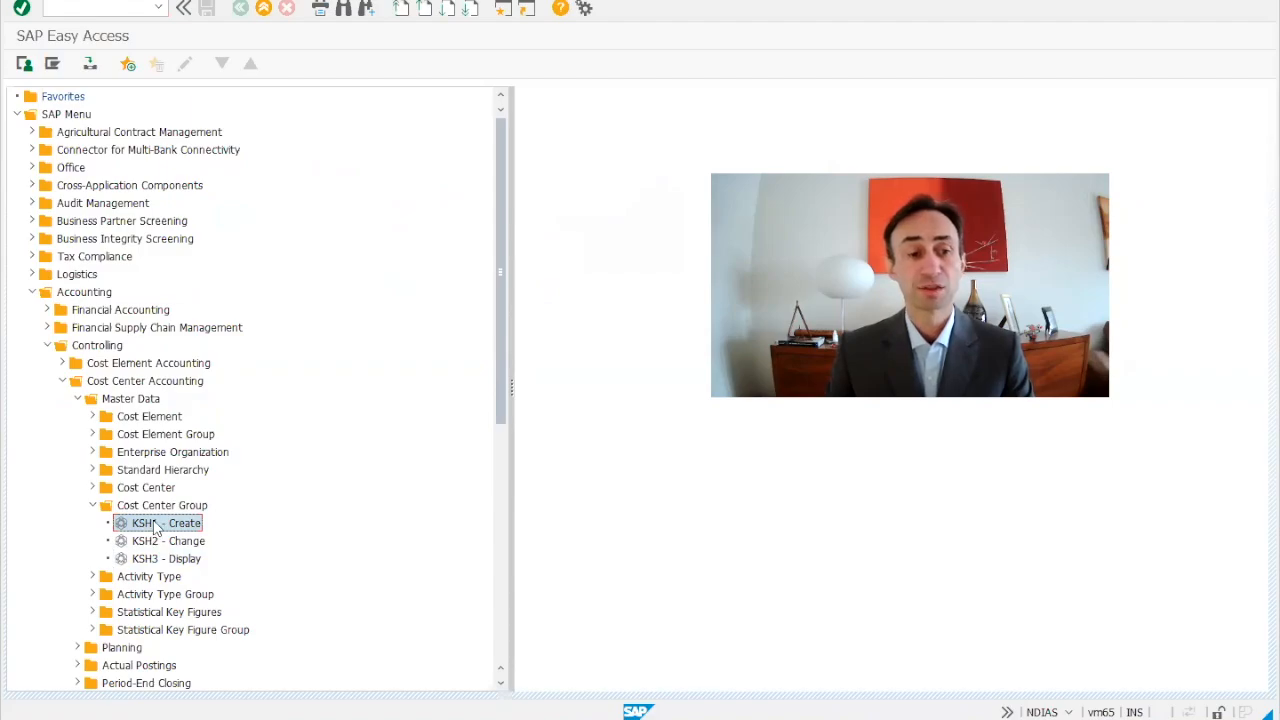
{"action": "double_click", "coordinate": [183, 528]}
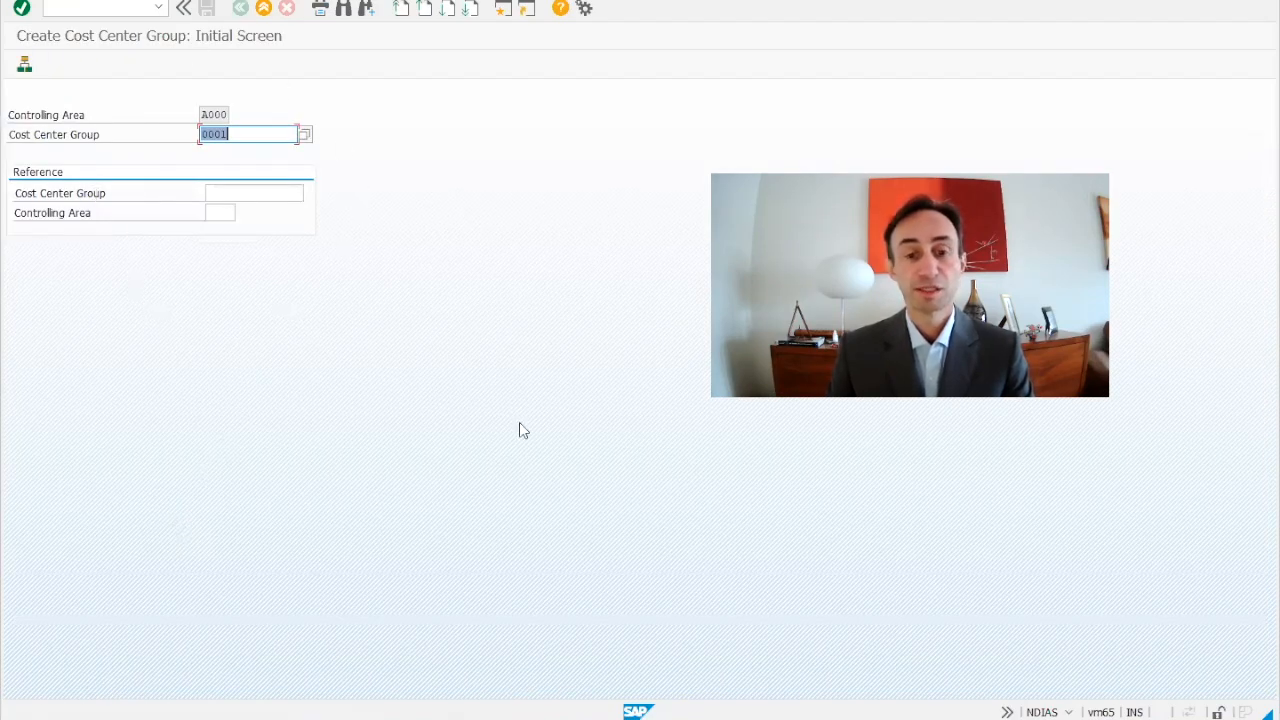
Switch to the Fiori cost center group search in Chrome and list all nodes of controlling area A000
{"action": "mouse_move", "coordinate": [710, 708]}
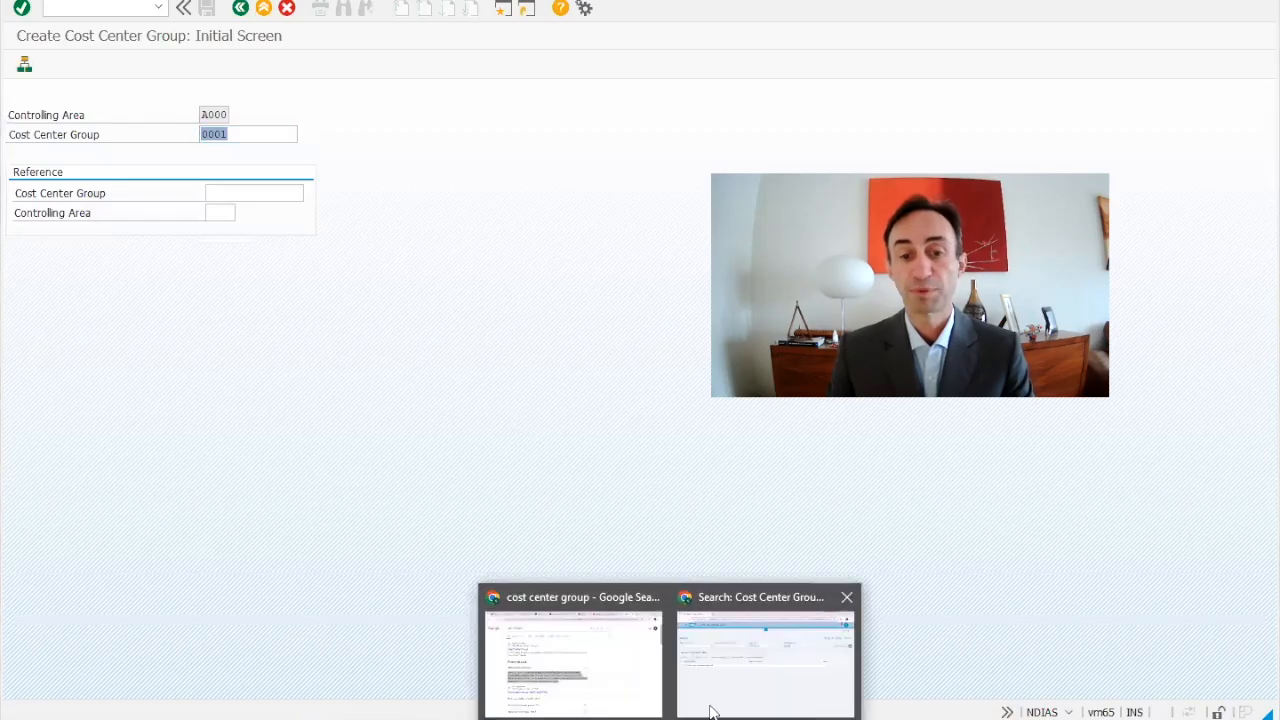
{"action": "left_click", "coordinate": [766, 655]}
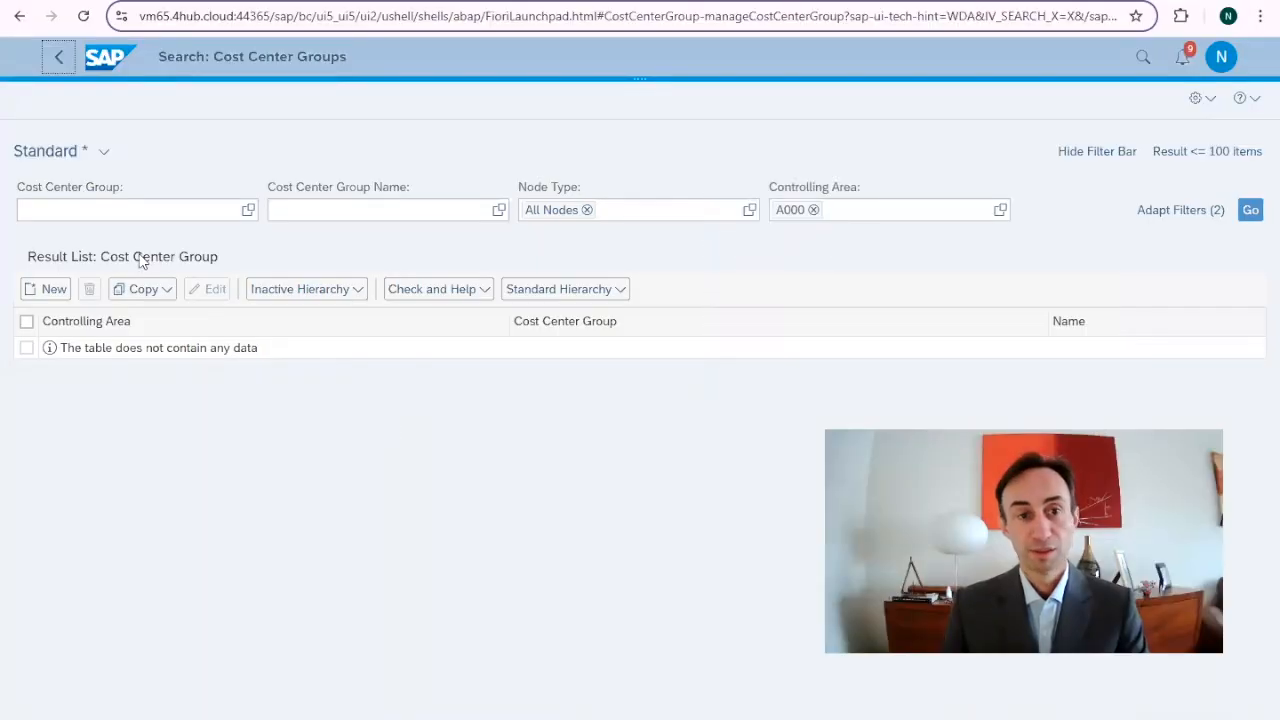
{"action": "left_click", "coordinate": [1252, 211]}
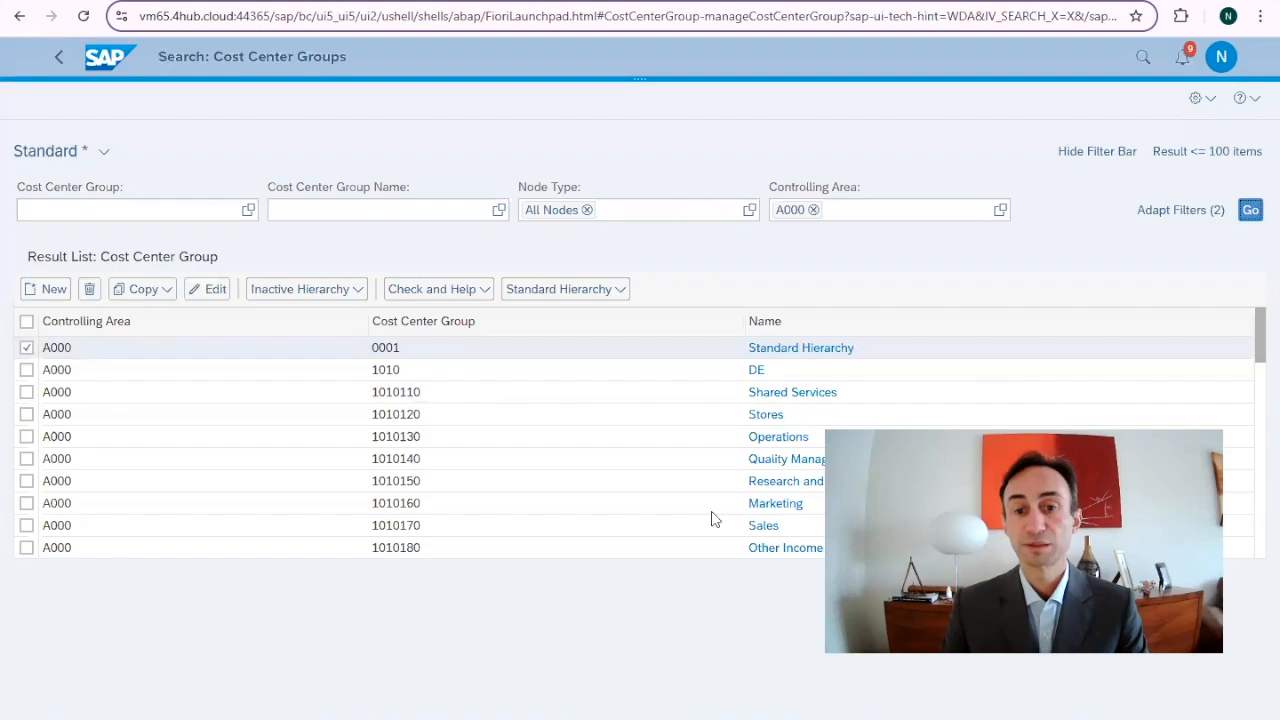
{"action": "scroll", "coordinate": [1129, 417], "scroll_direction": "down", "scroll_amount": 10}
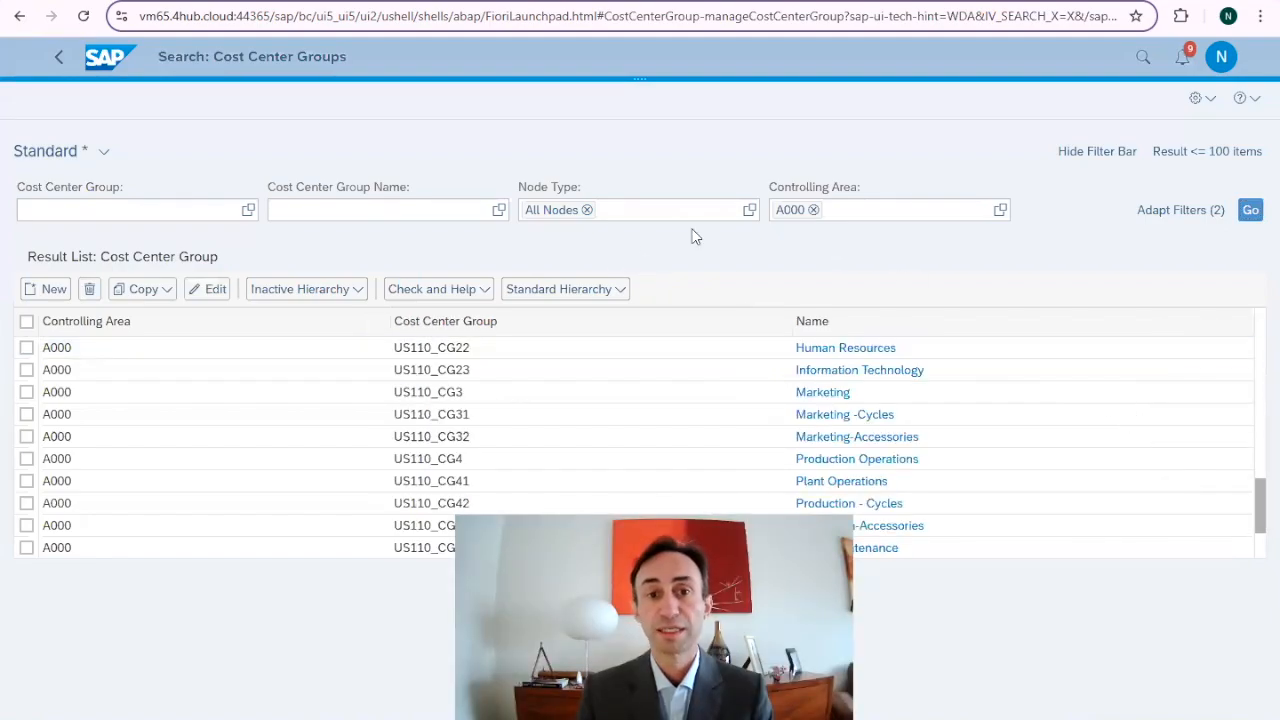
Filter the cost center group search by node type Top Nodes Only and rerun it
{"action": "left_click", "coordinate": [750, 212]}
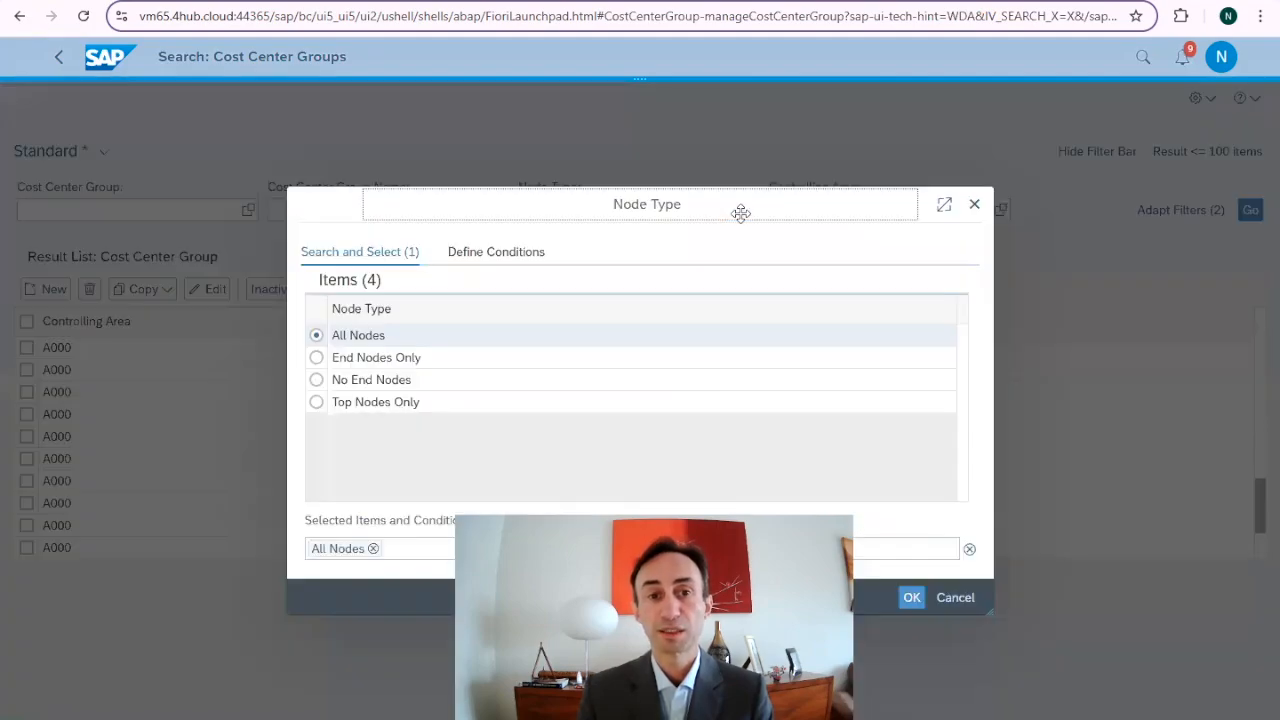
{"action": "left_click", "coordinate": [317, 407]}
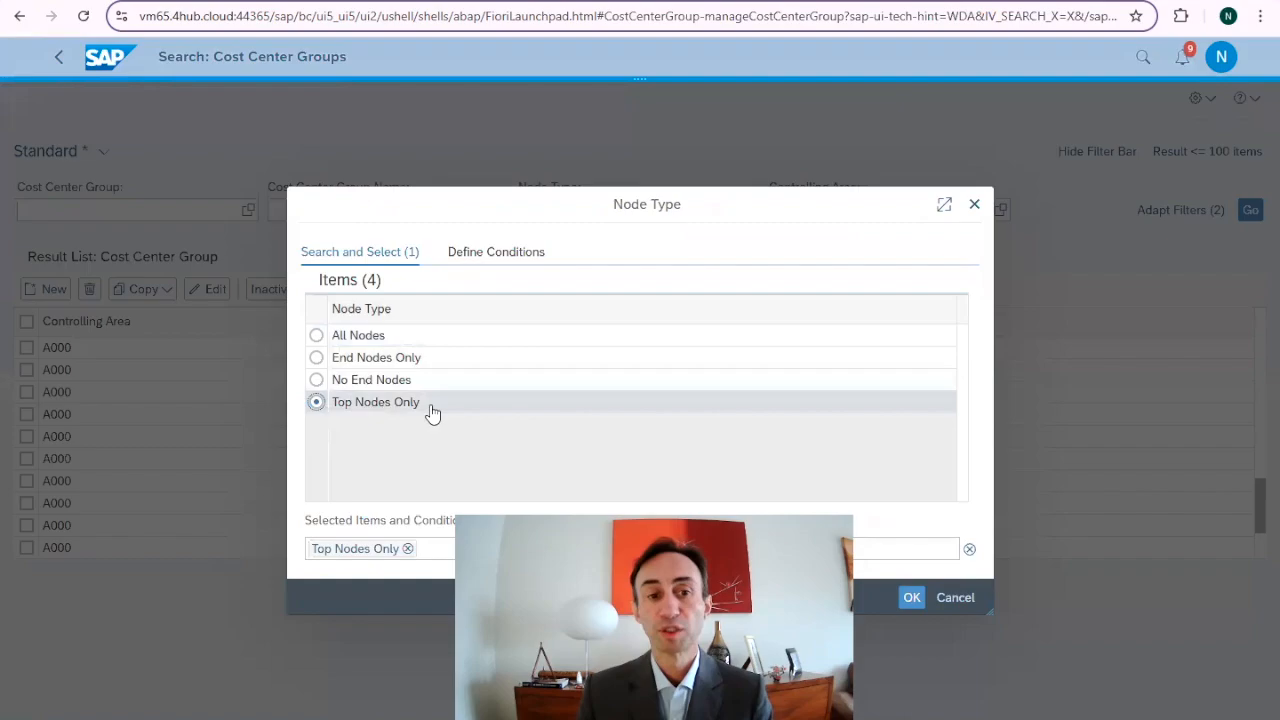
{"action": "left_click", "coordinate": [915, 600]}
{"action": "left_click", "coordinate": [1250, 212]}
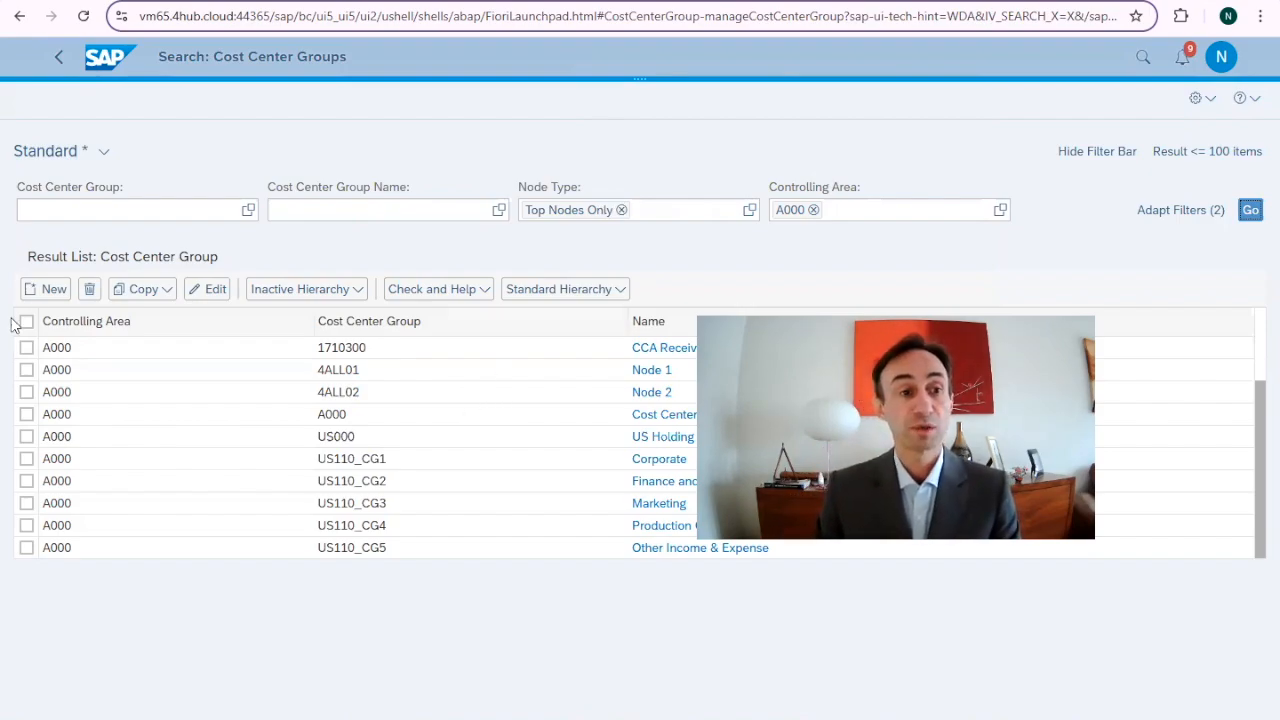
Create a new cost center group 4ALL in controlling area A000 and continue to its hierarchy
{"action": "left_click", "coordinate": [45, 290]}
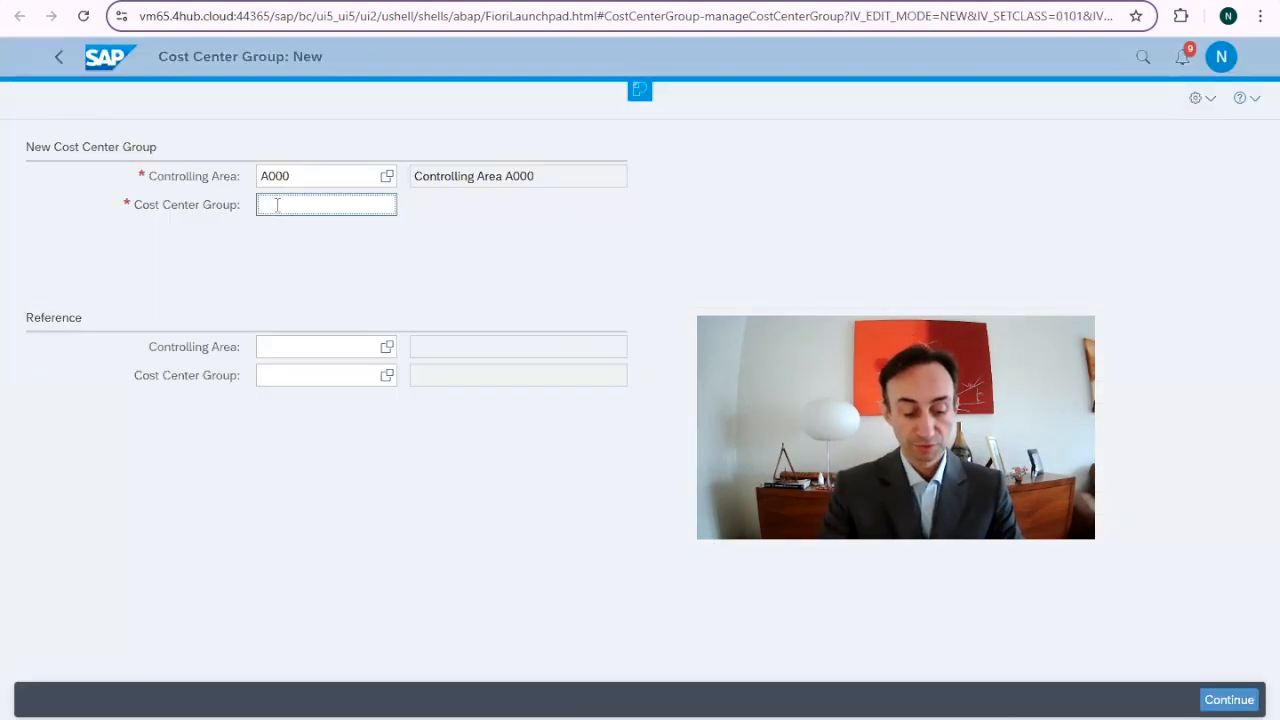
{"action": "type", "text": "4a"}
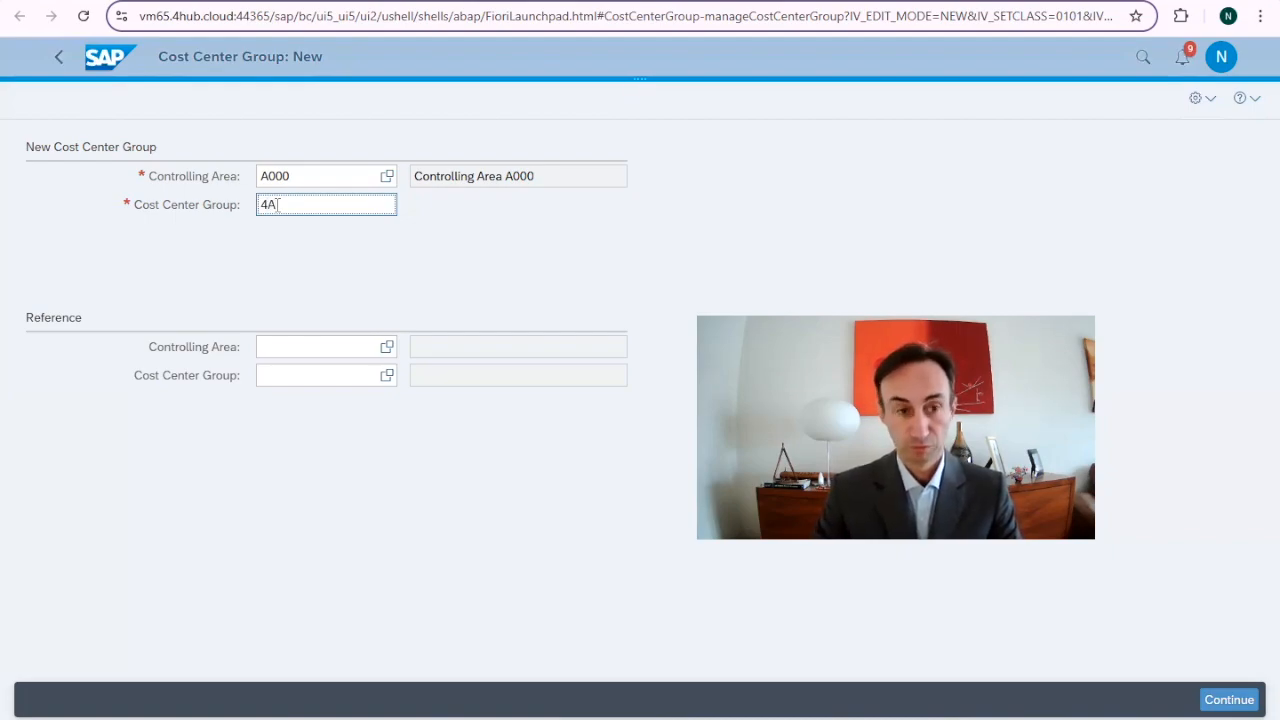
{"action": "type", "text": "ll"}
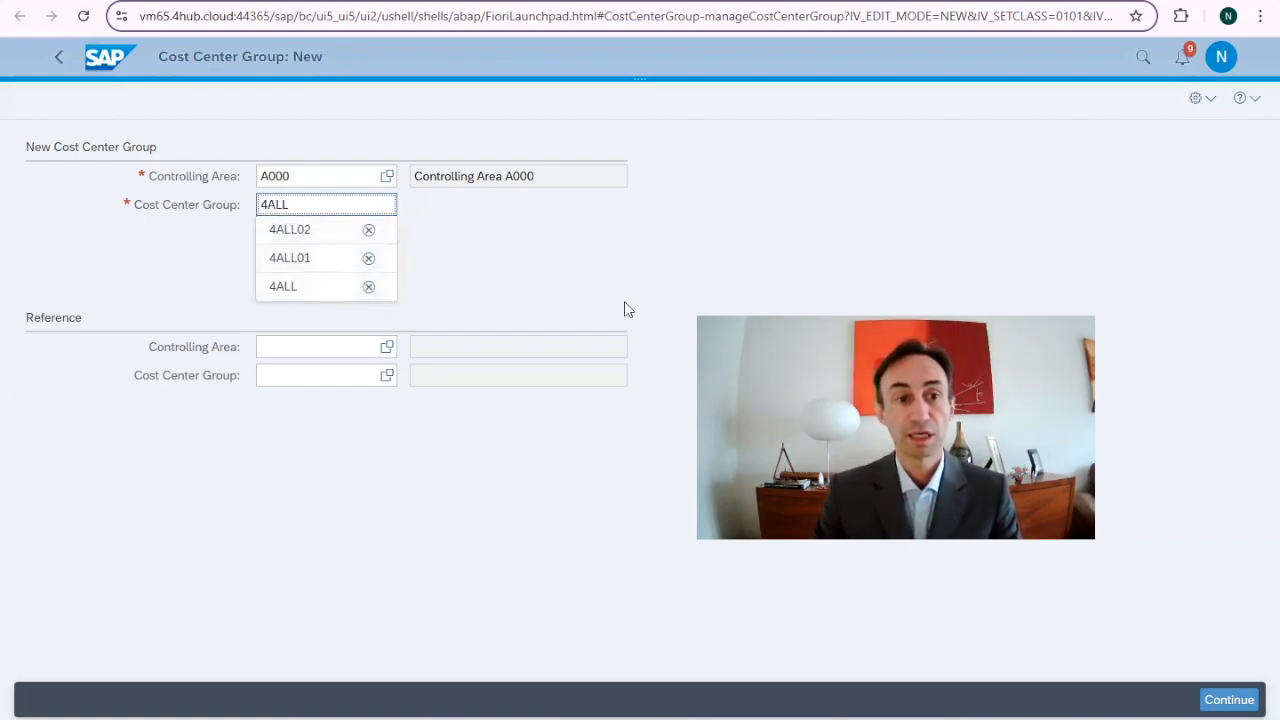
{"action": "left_click", "coordinate": [1228, 702]}
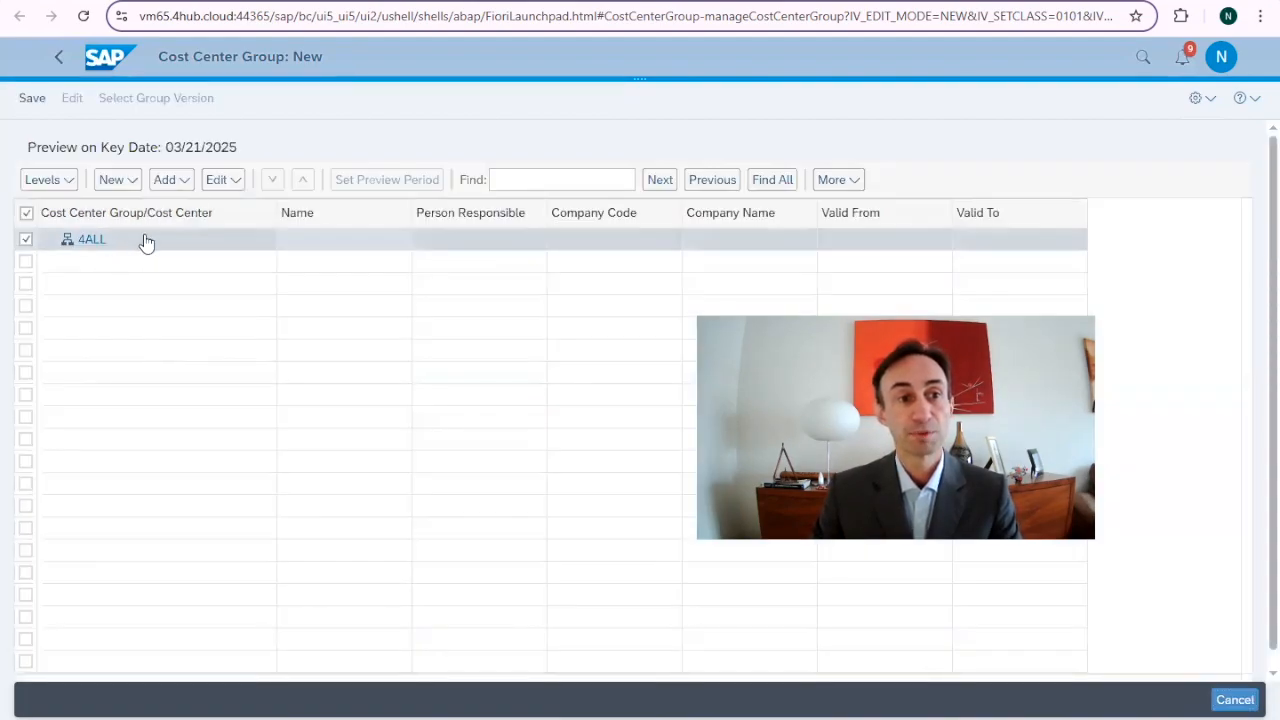
Add the existing groups 4ALL01 and 4ALL02 as child groups of 4ALL
{"action": "left_click", "coordinate": [184, 182]}
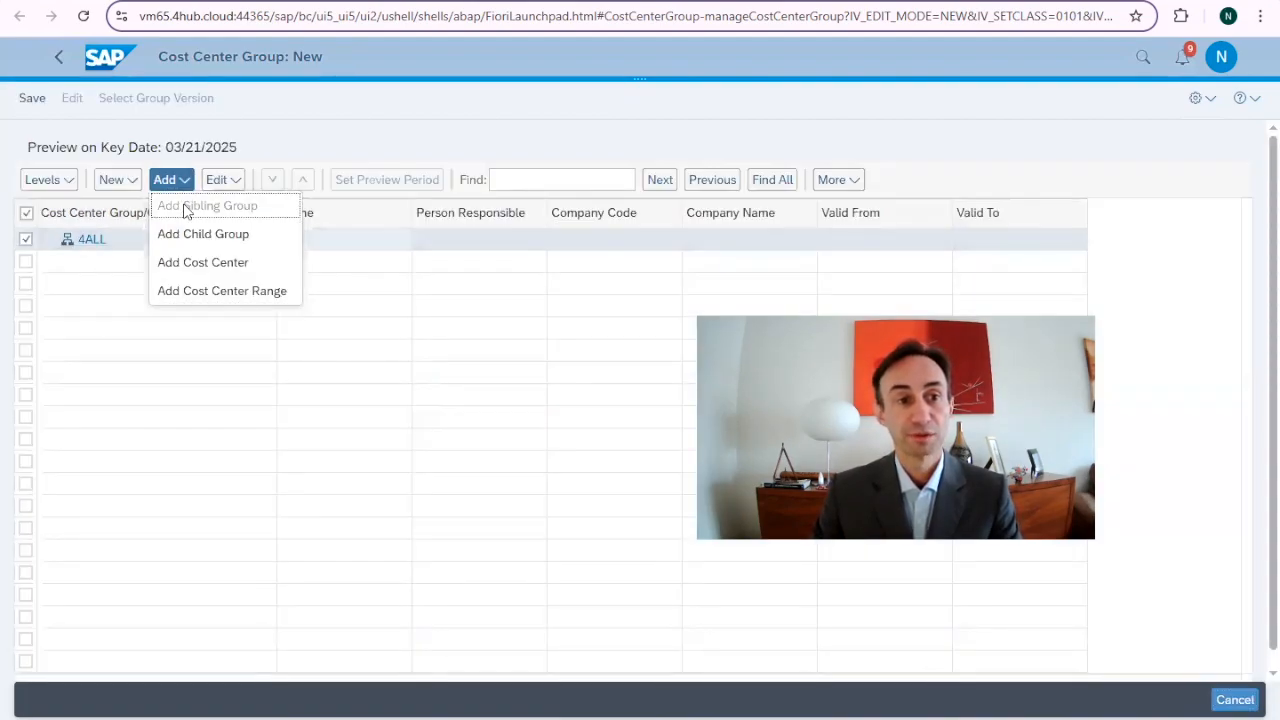
{"action": "left_click", "coordinate": [203, 234]}
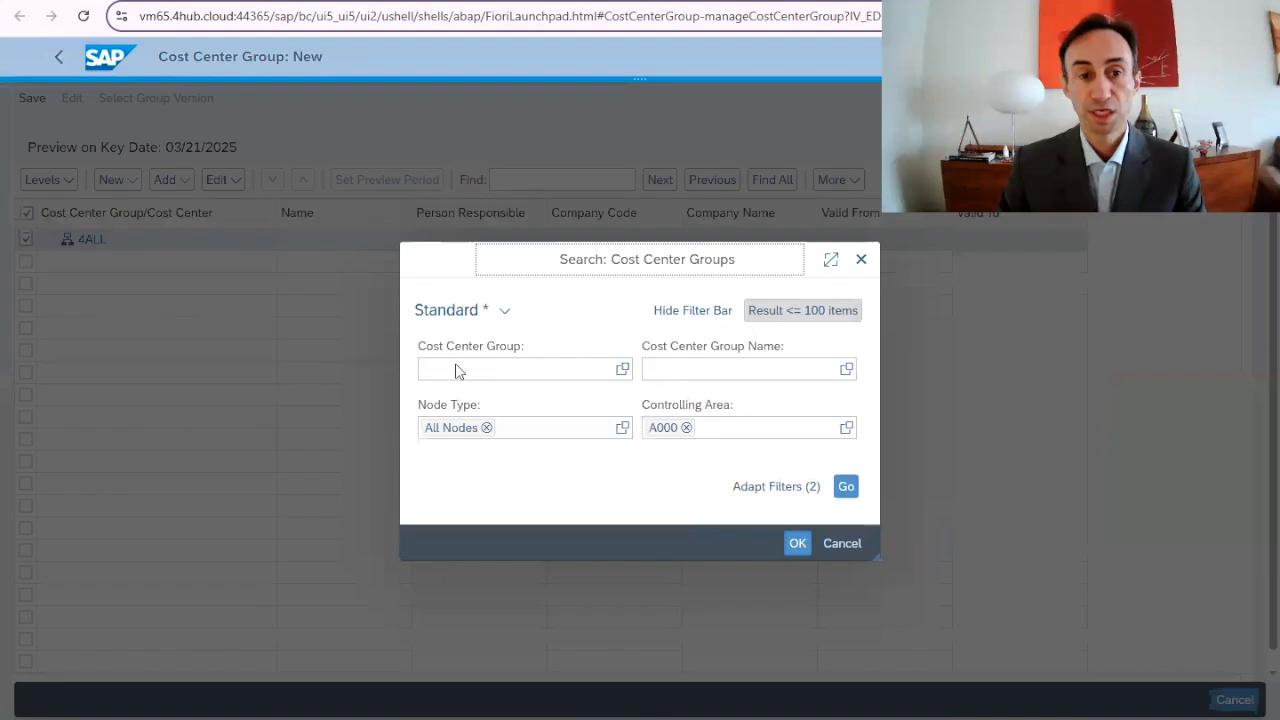
{"action": "left_click", "coordinate": [455, 368]}
{"action": "type", "text": "4a"}
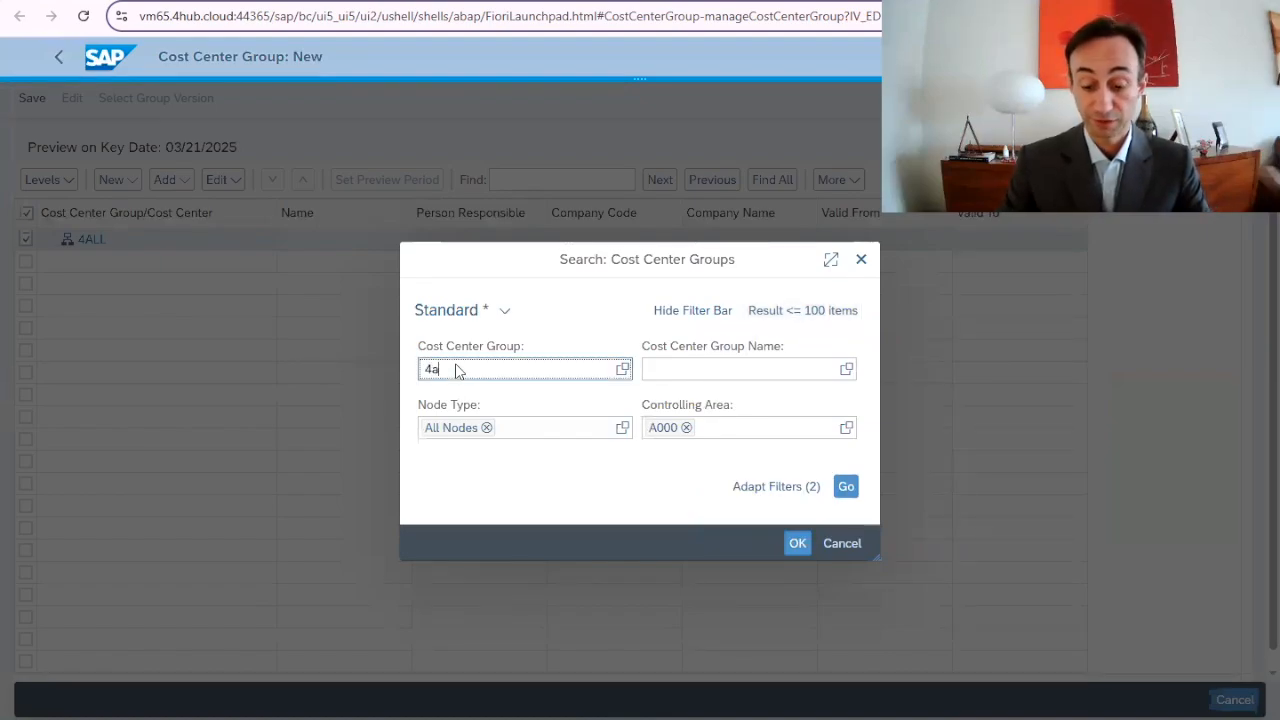
{"action": "key", "text": "BackSpace"}
{"action": "type", "text": "AL"}
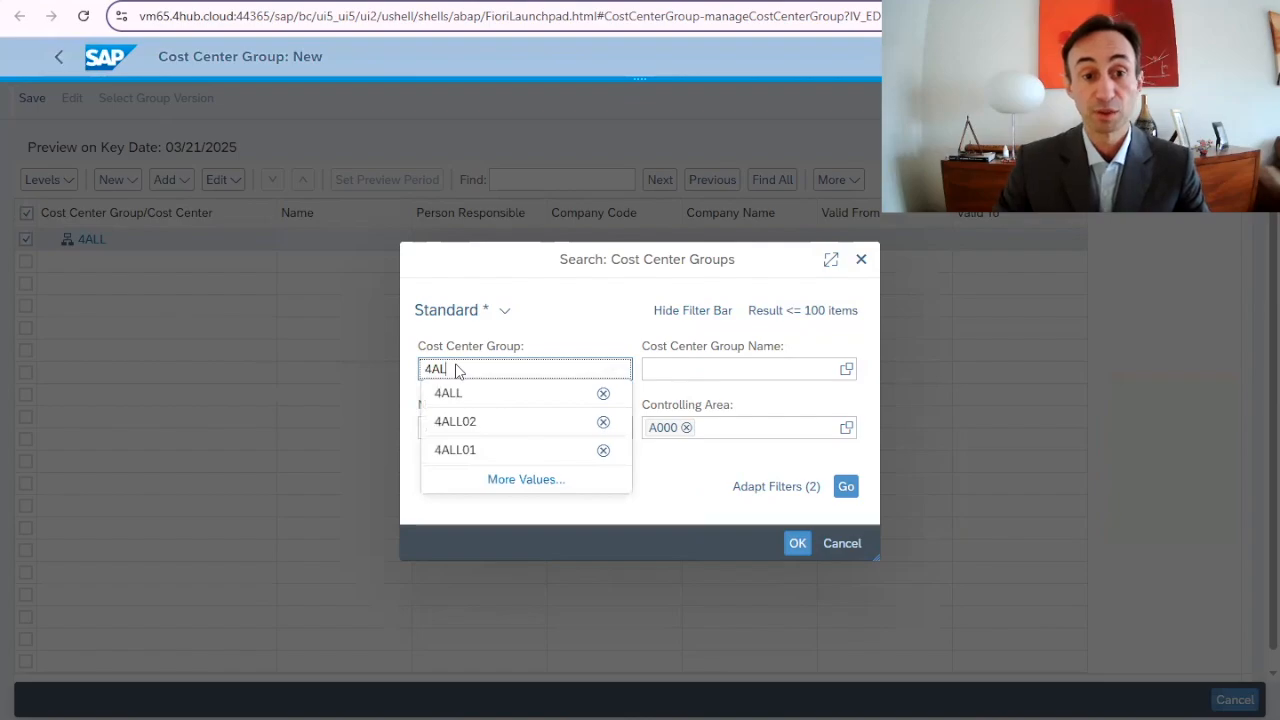
{"action": "left_click", "coordinate": [482, 450]}
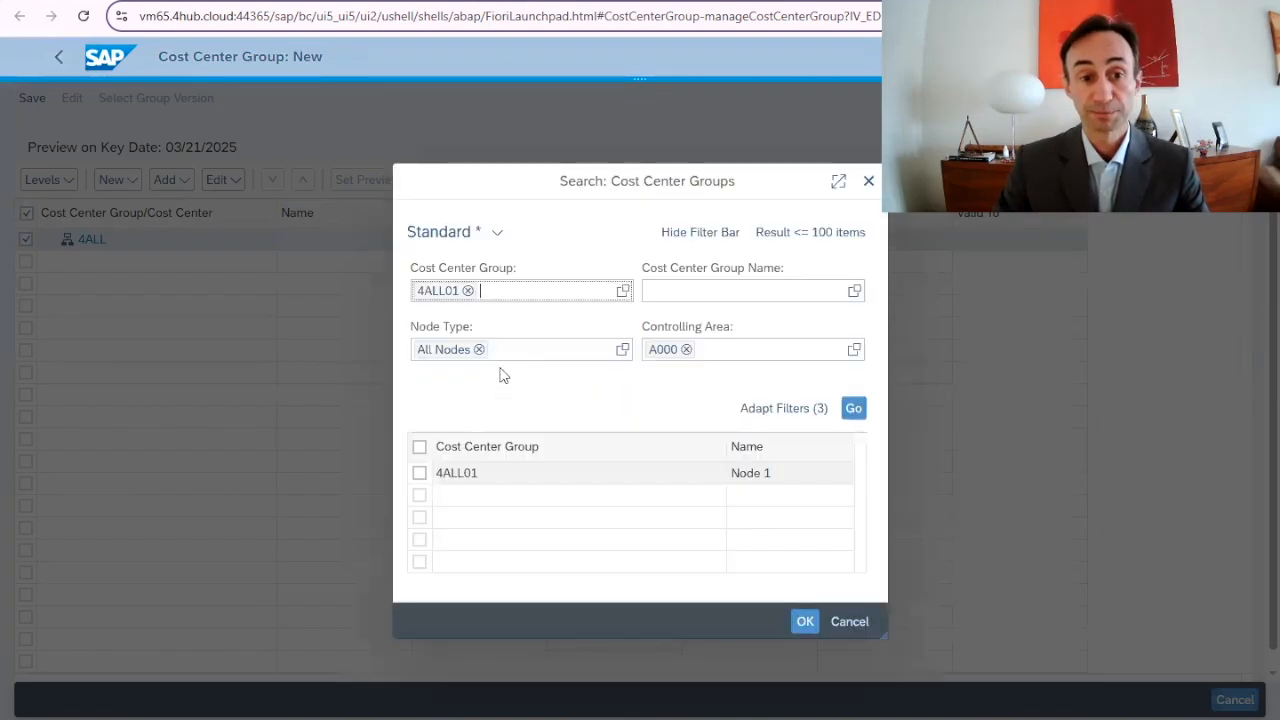
{"action": "type", "text": "4"}
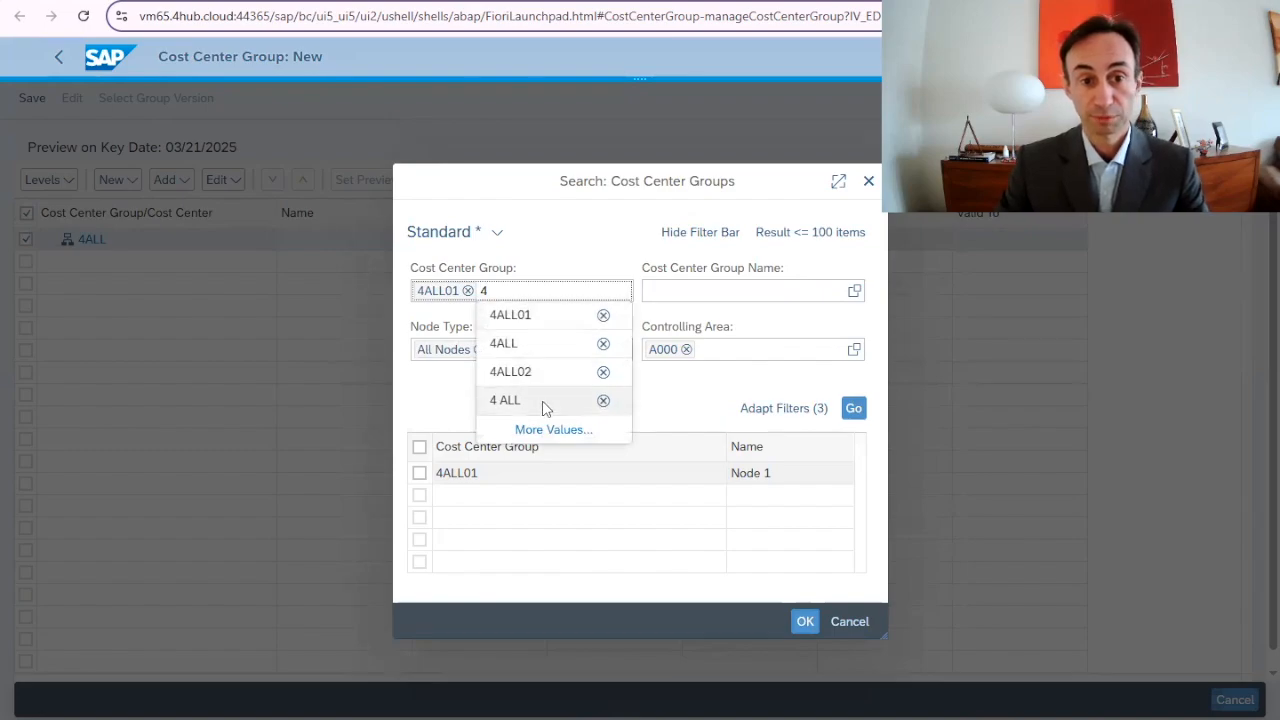
{"action": "left_click", "coordinate": [540, 378]}
{"action": "left_click", "coordinate": [419, 473]}
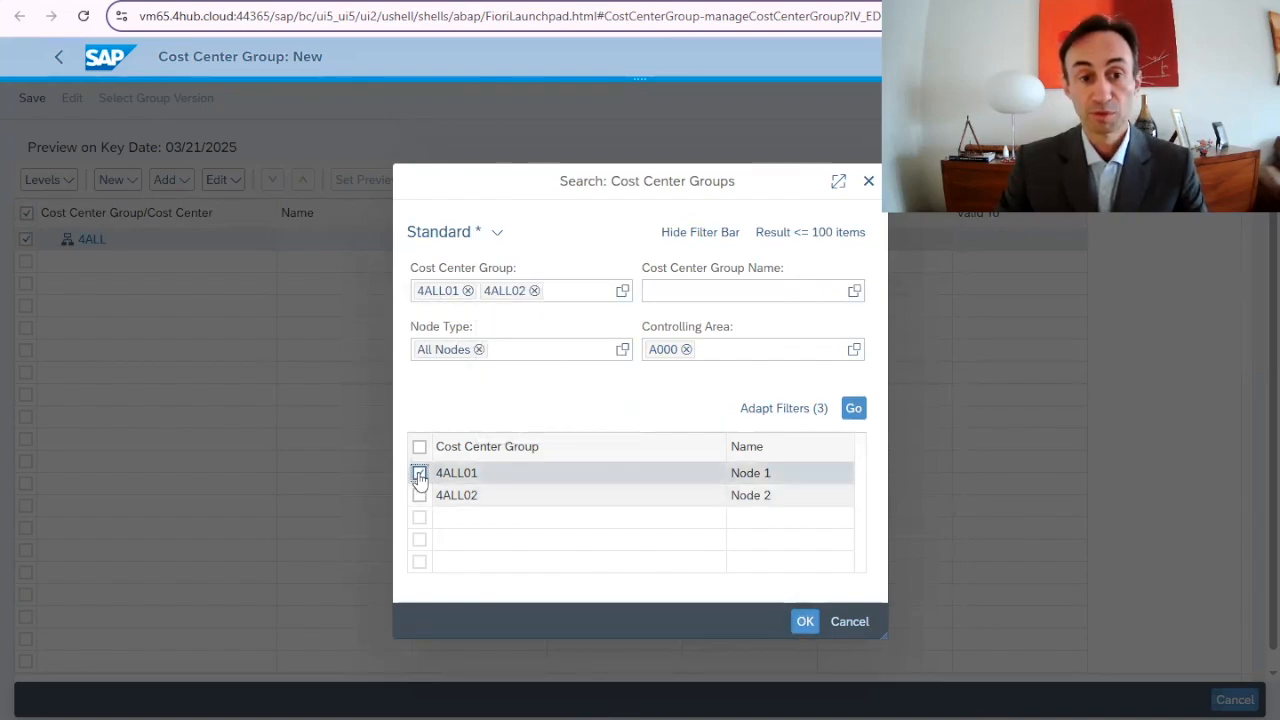
{"action": "left_click", "coordinate": [420, 496]}
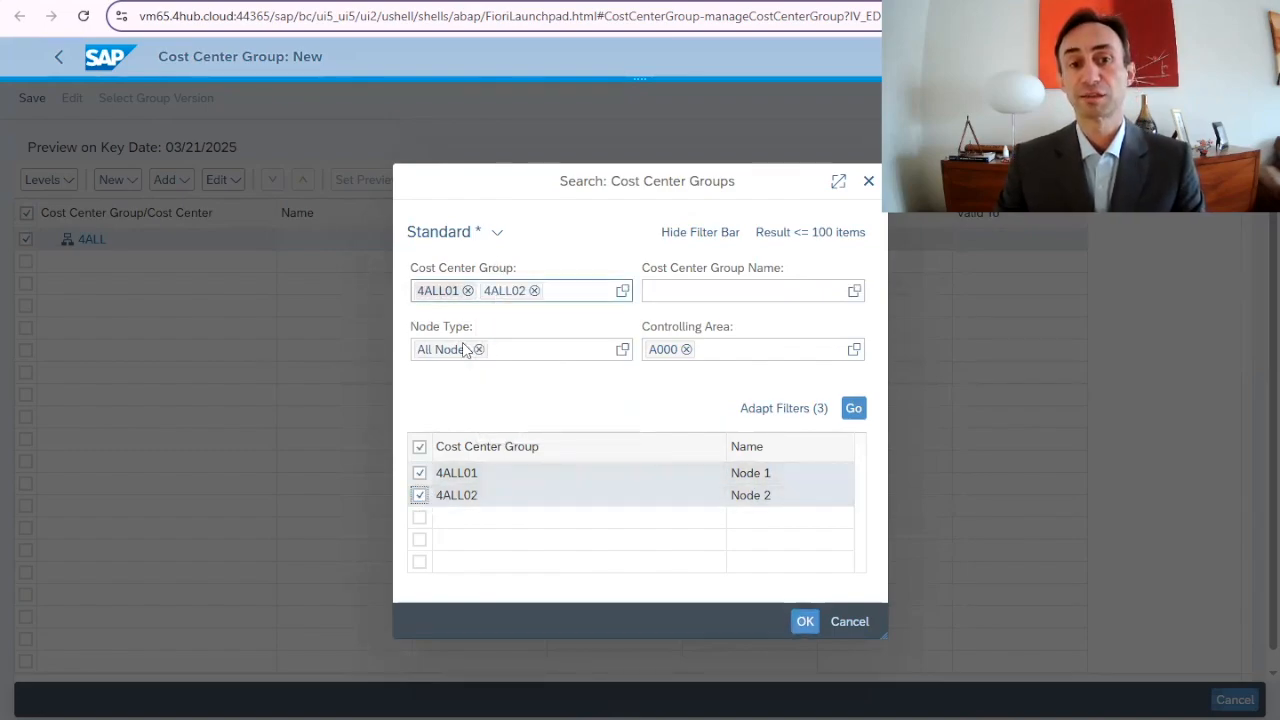
{"action": "left_click", "coordinate": [803, 622]}
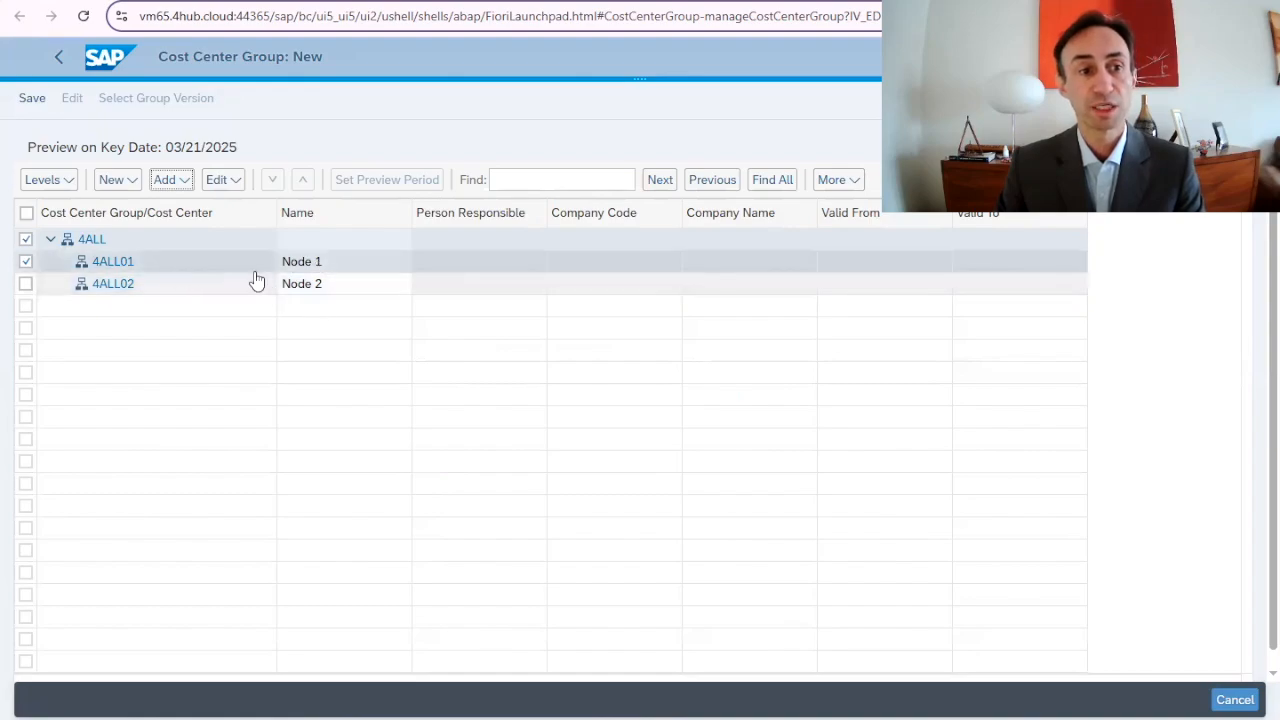
Add cost center S4000001 to child group 4ALL01
{"action": "left_click", "coordinate": [27, 264]}
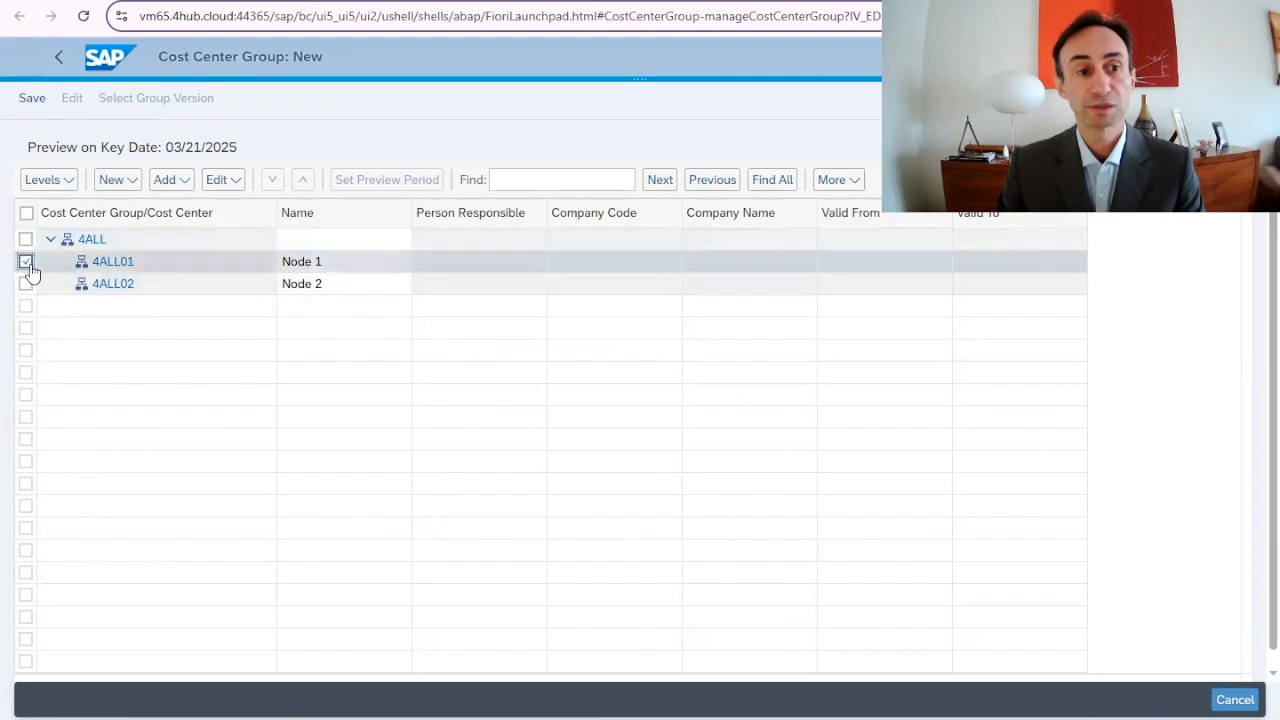
{"action": "left_click", "coordinate": [192, 268]}
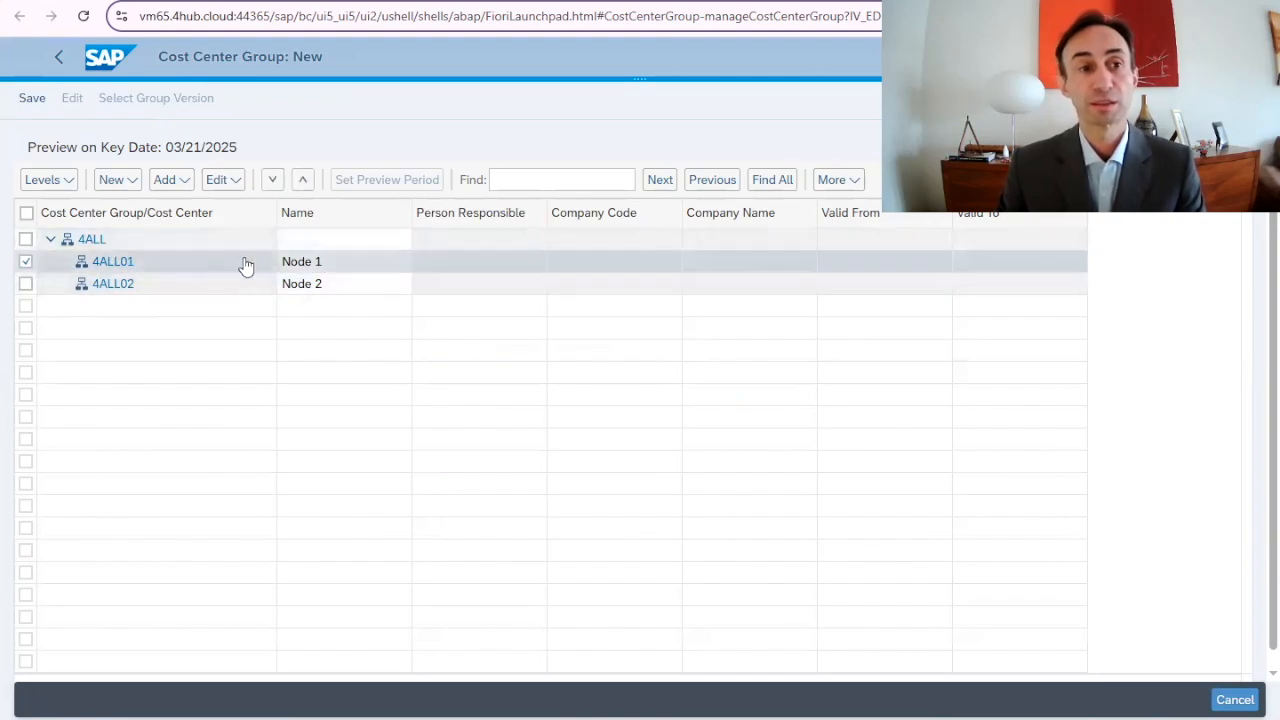
{"action": "left_click", "coordinate": [183, 182]}
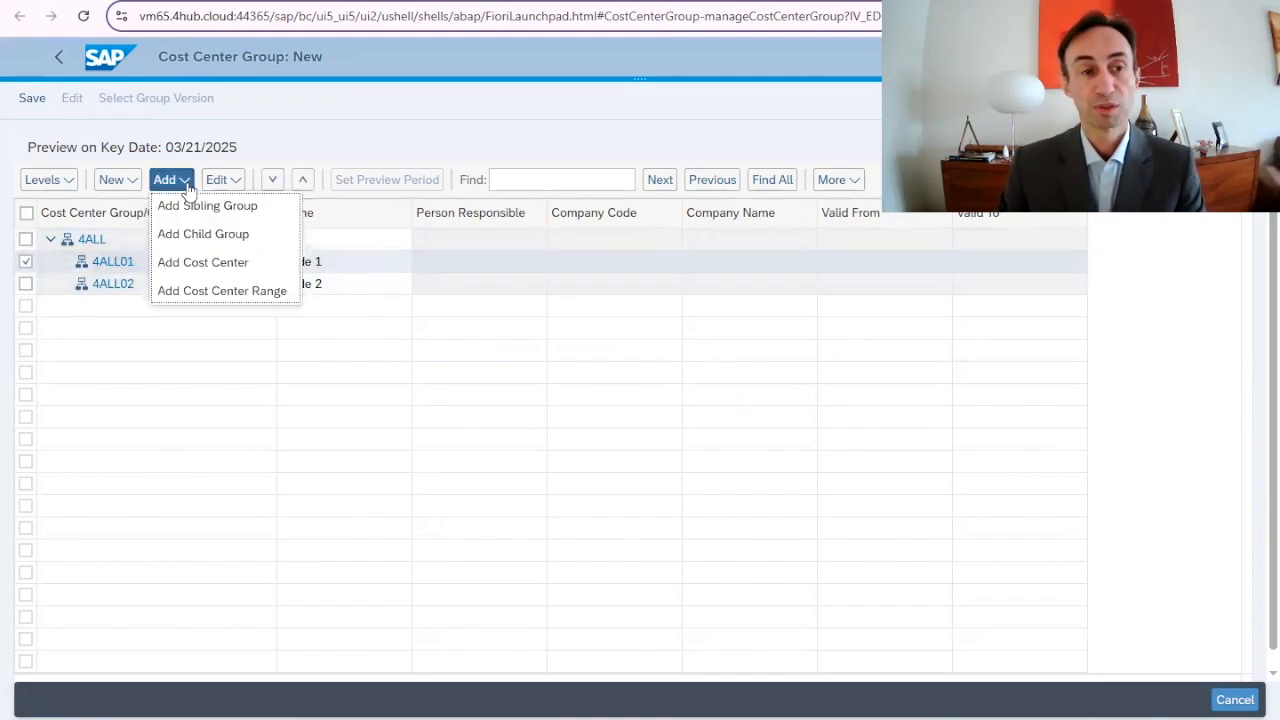
{"action": "left_click", "coordinate": [209, 264]}
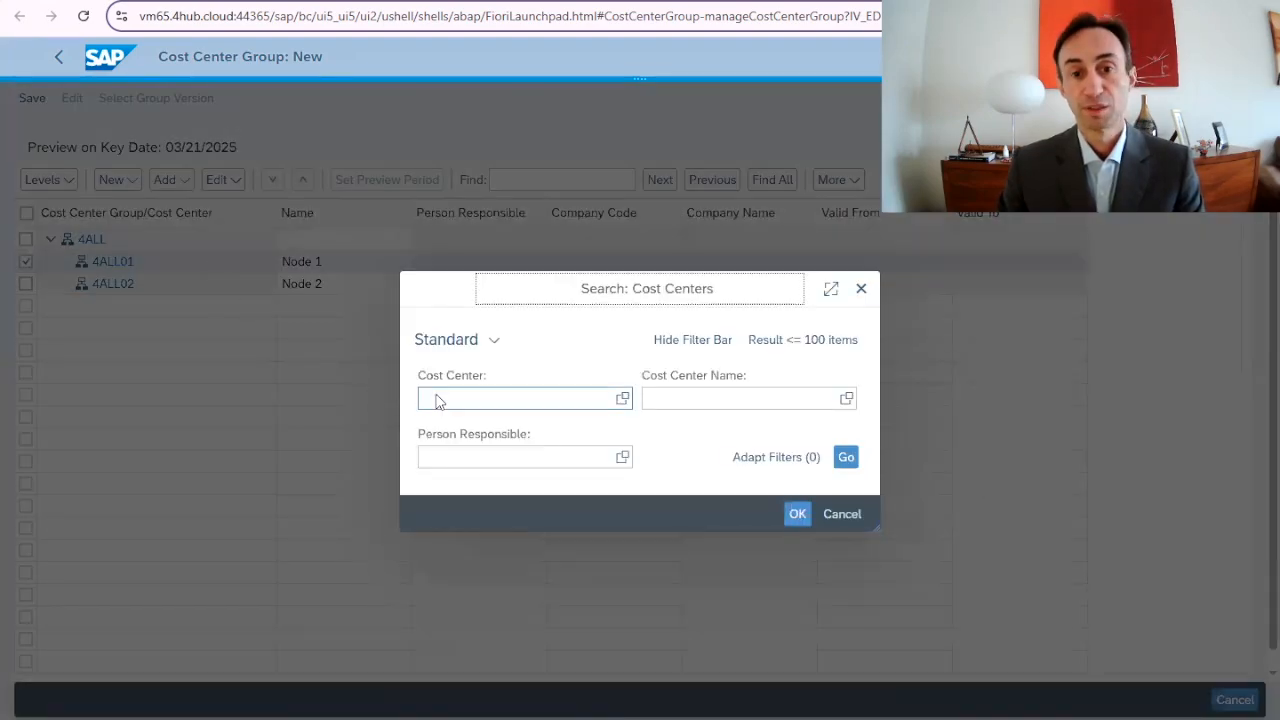
{"action": "left_click", "coordinate": [475, 403]}
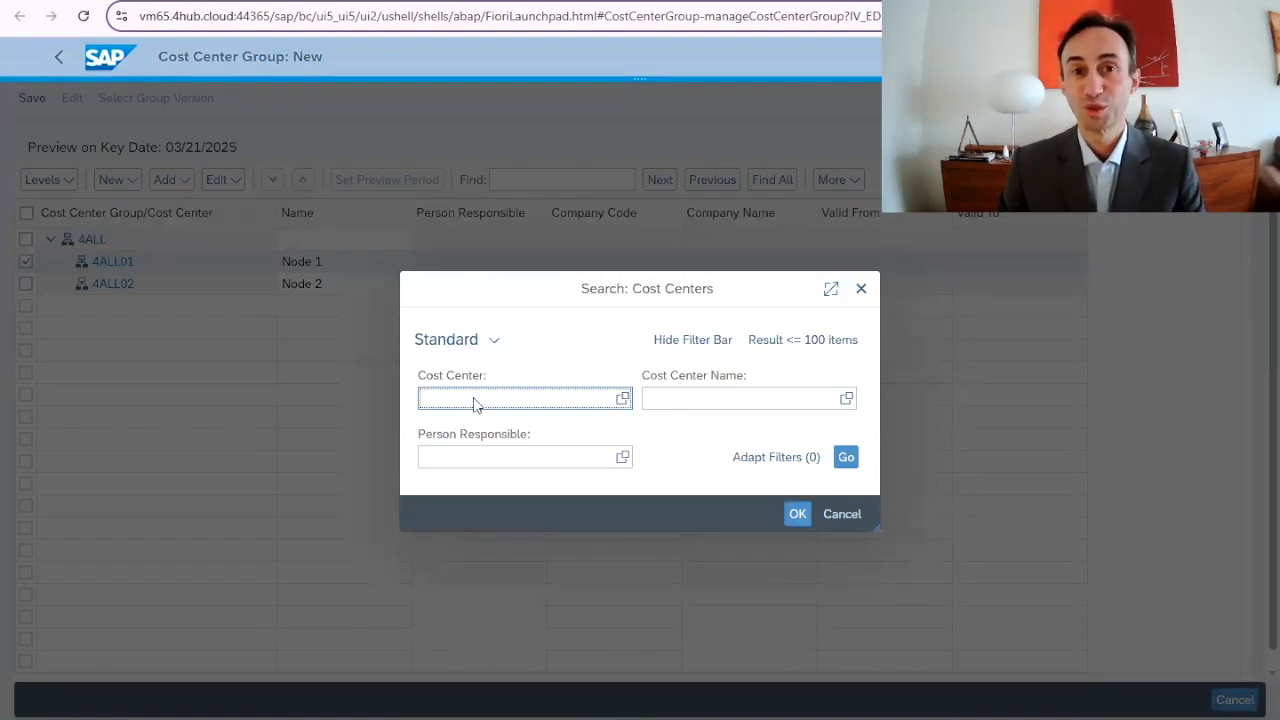
{"action": "key", "text": "ctrl+v"}
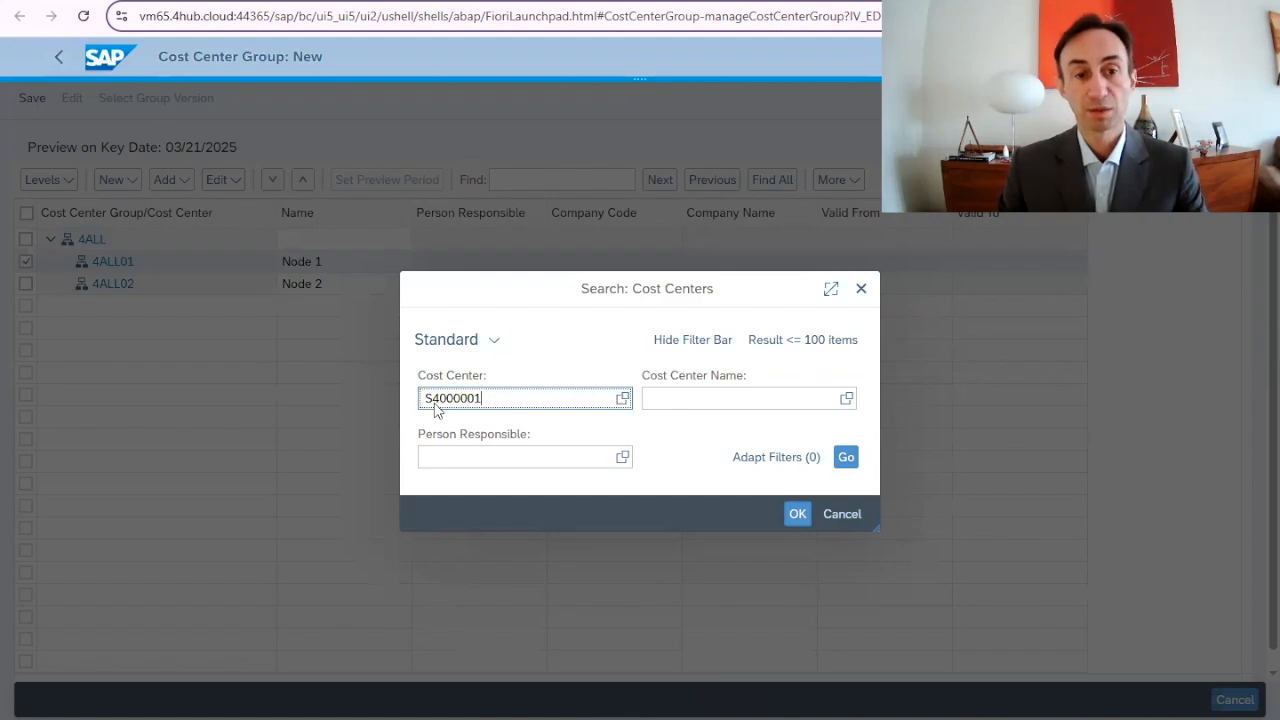
{"action": "key", "text": "Return"}
{"action": "left_click", "coordinate": [806, 522]}
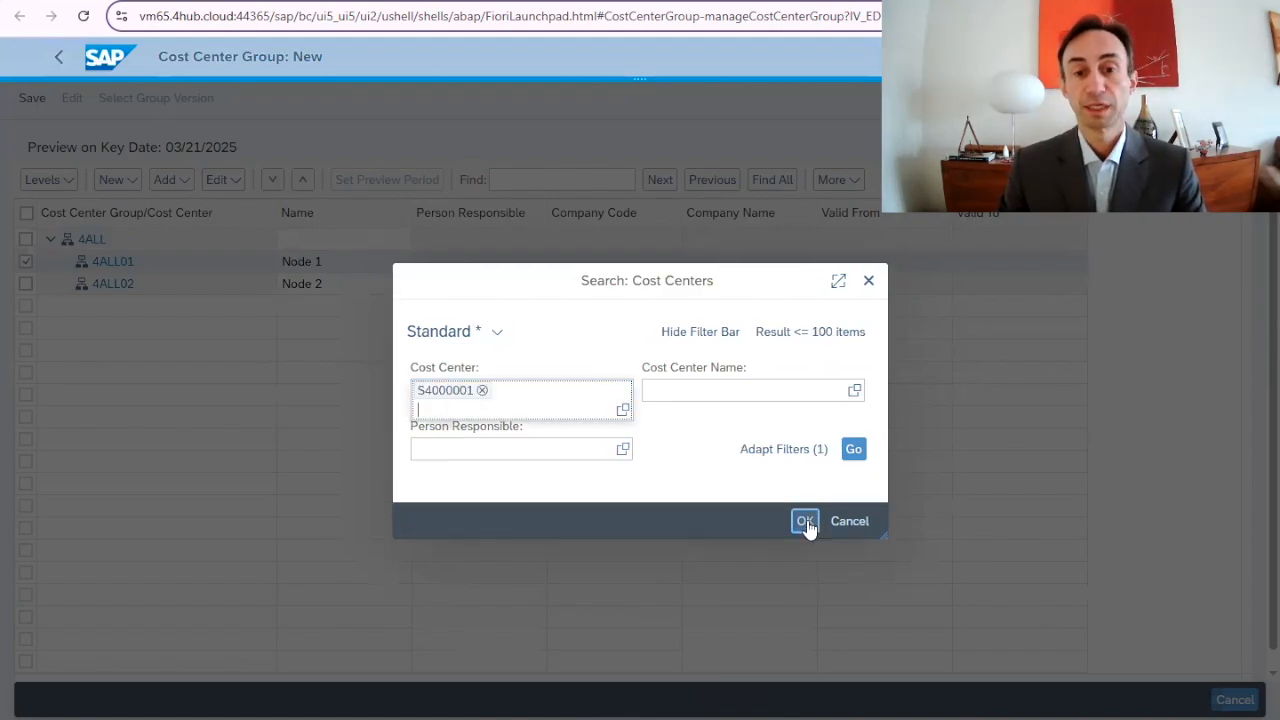
{"action": "left_click", "coordinate": [806, 522]}
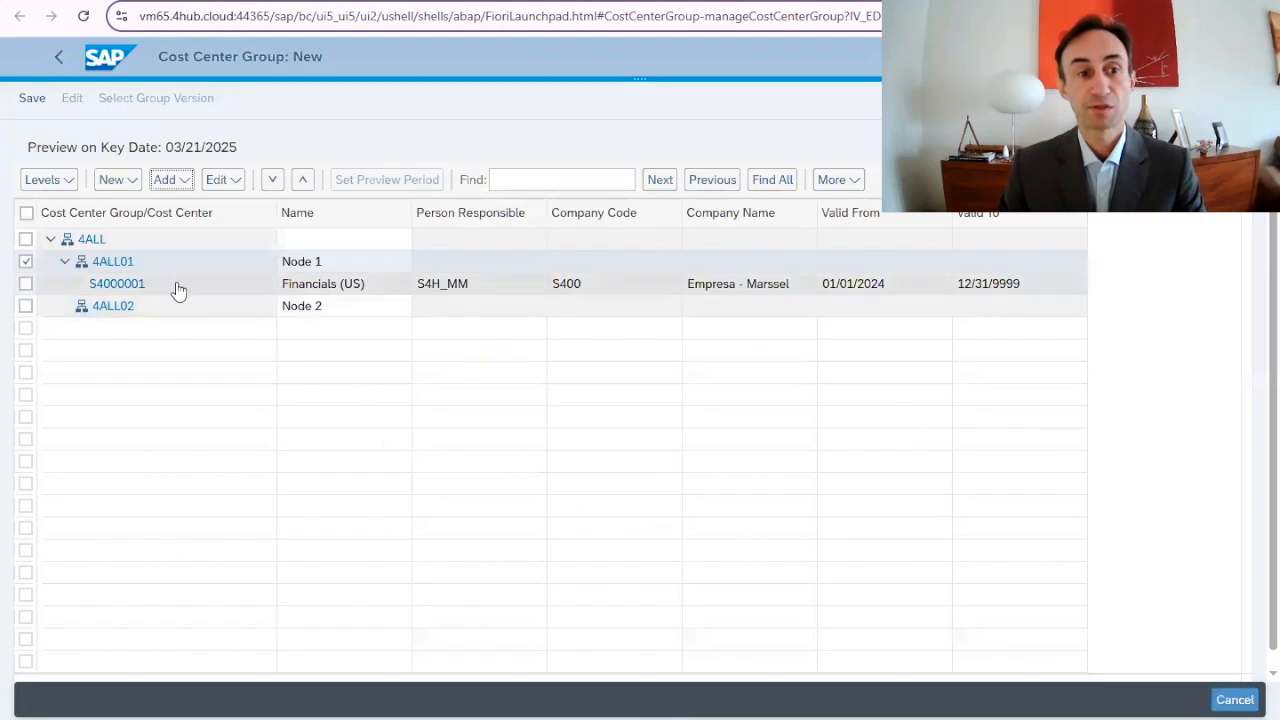
Add cost center S4000002 to child group 4ALL02 instead of 4ALL01
{"action": "left_click", "coordinate": [27, 264]}
{"action": "left_click", "coordinate": [26, 306]}
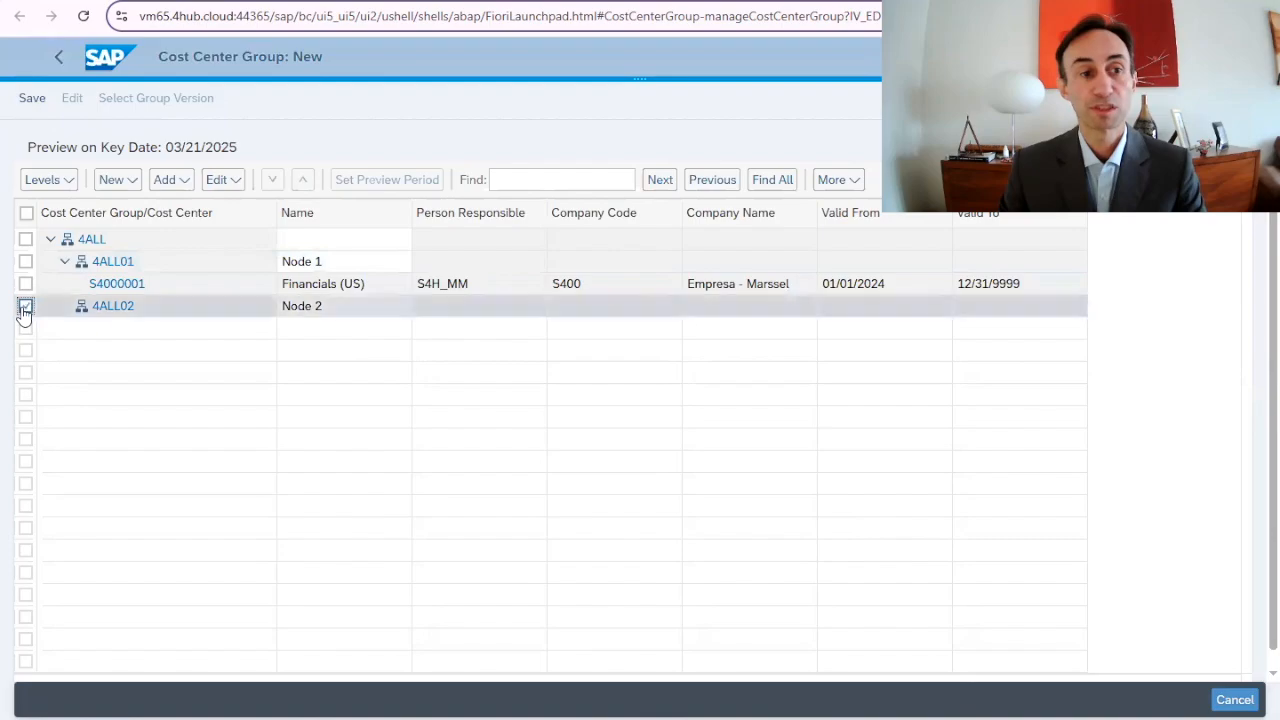
{"action": "left_click", "coordinate": [178, 182]}
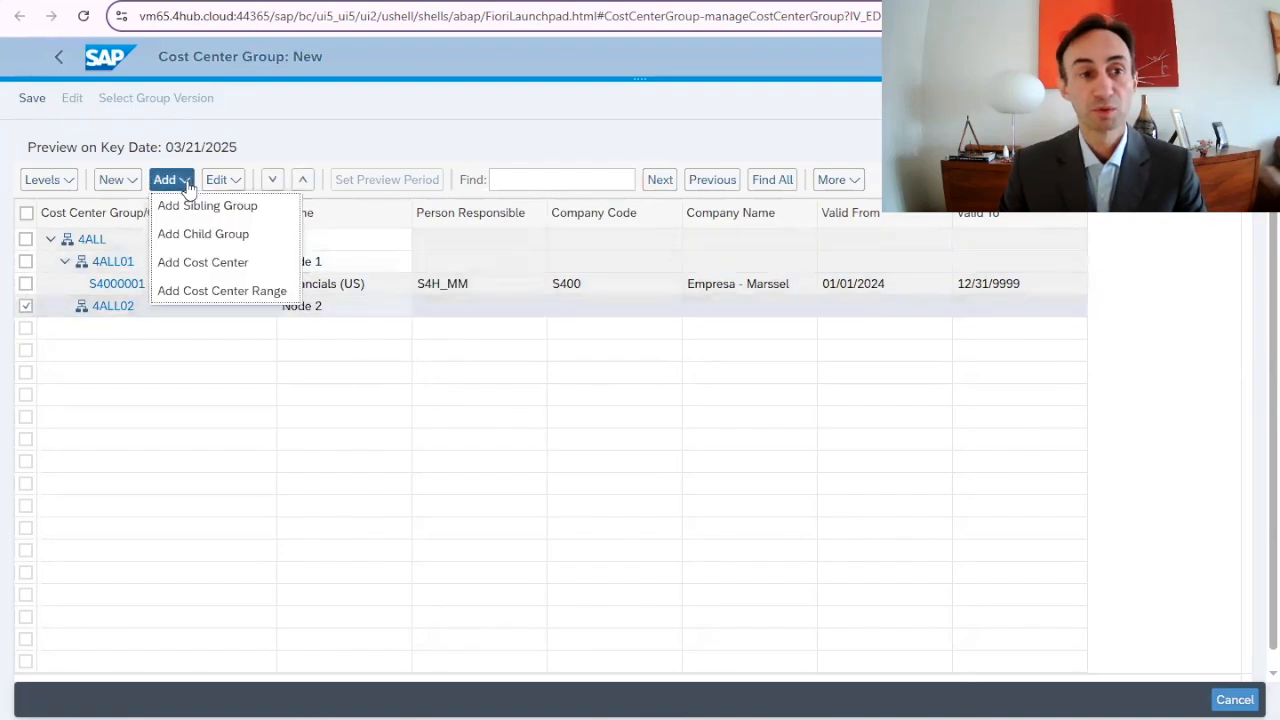
{"action": "left_click", "coordinate": [203, 263]}
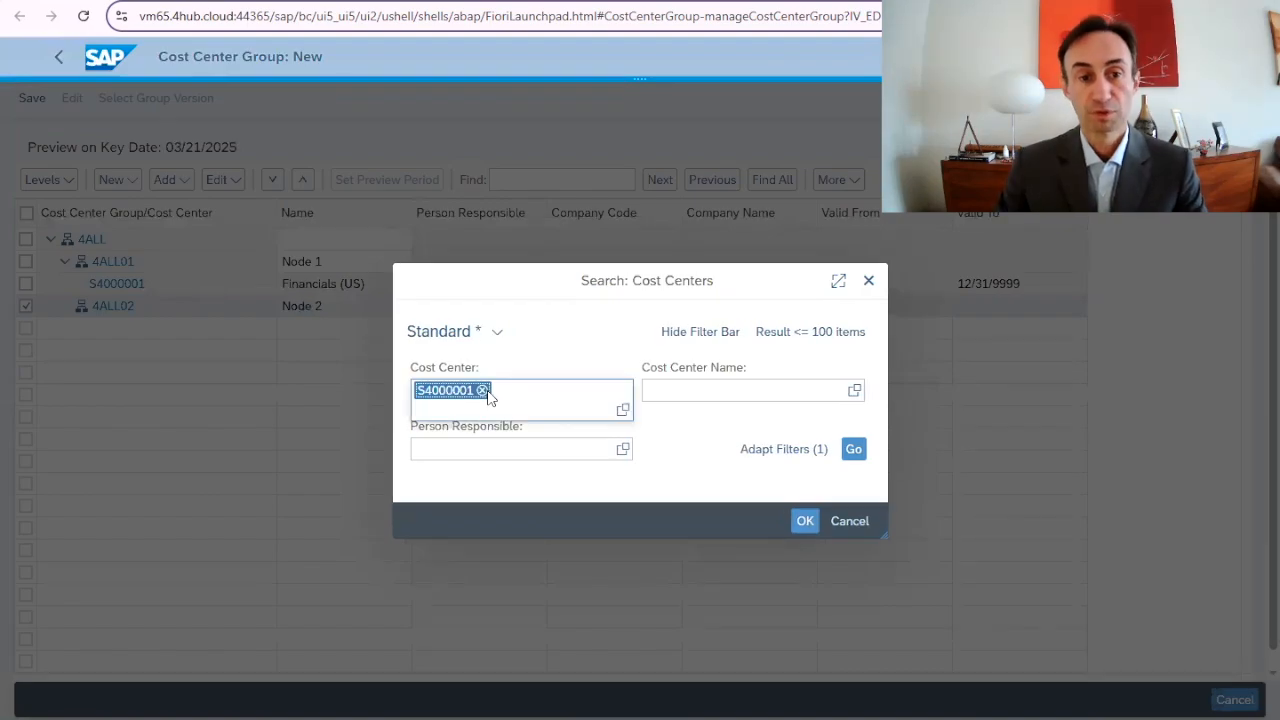
{"action": "type", "text": "S4"}
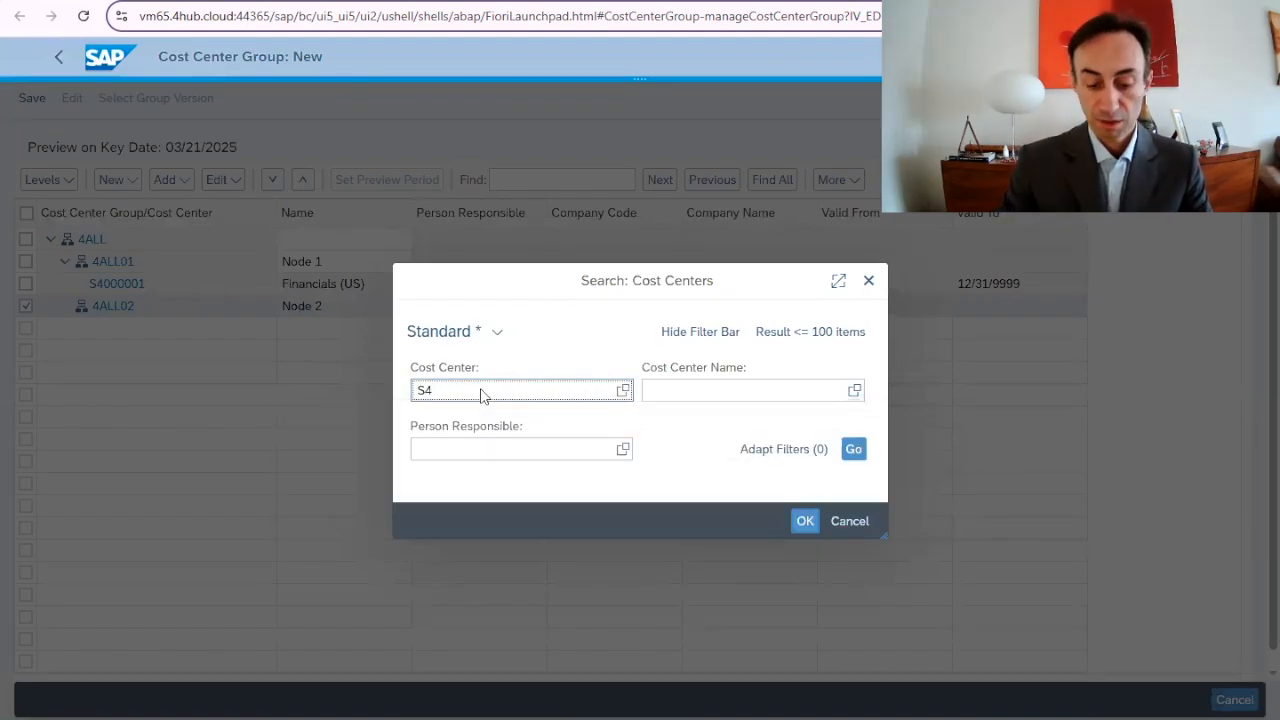
{"action": "type", "text": "0000"}
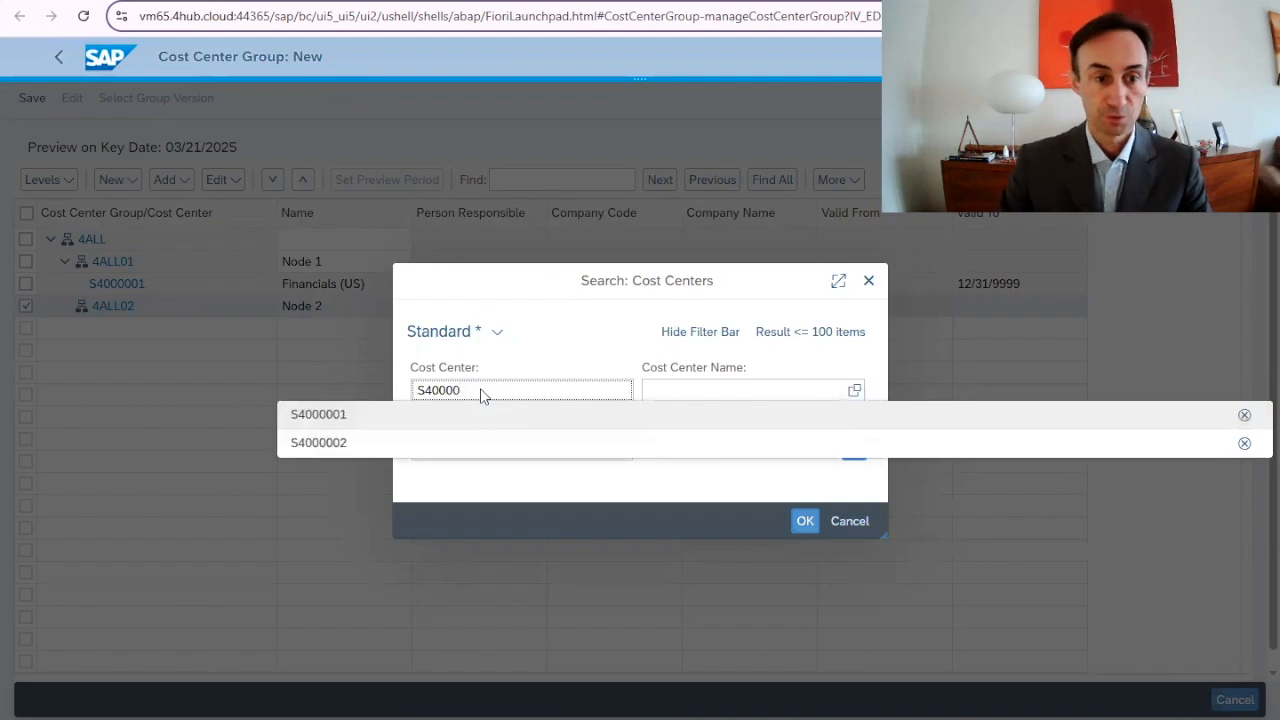
{"action": "left_click", "coordinate": [352, 443]}
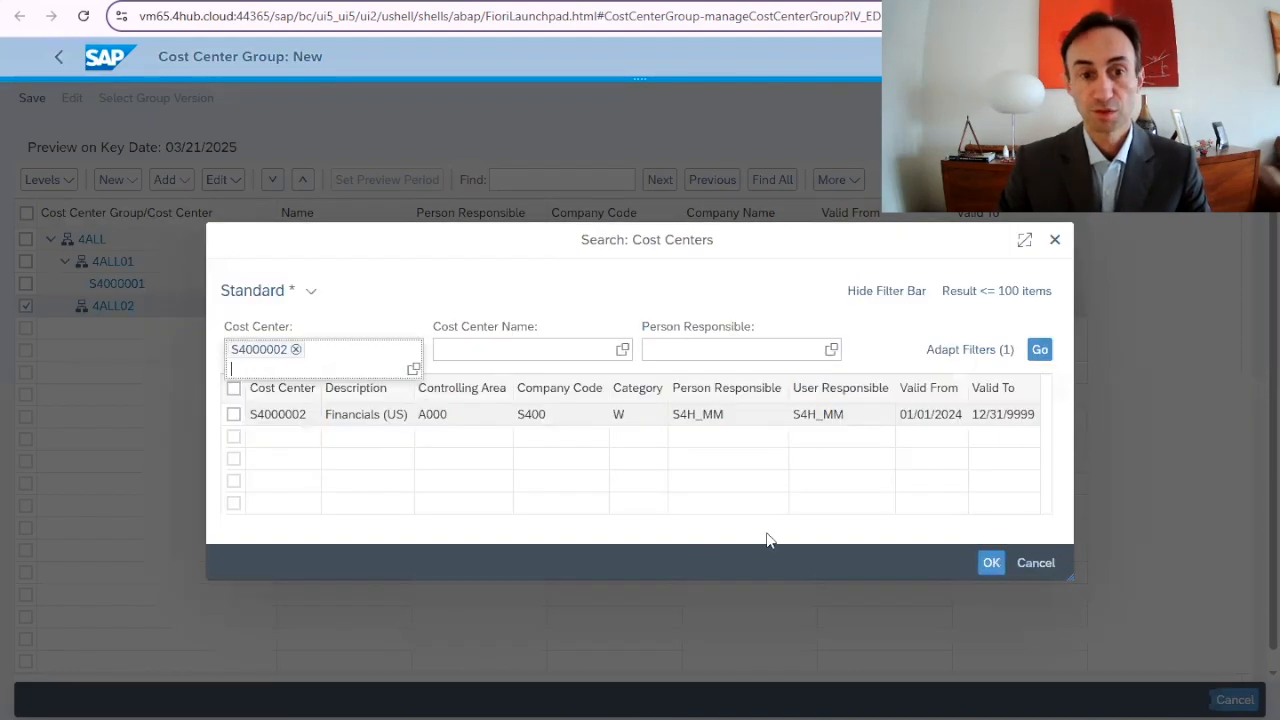
{"action": "left_click", "coordinate": [233, 414]}
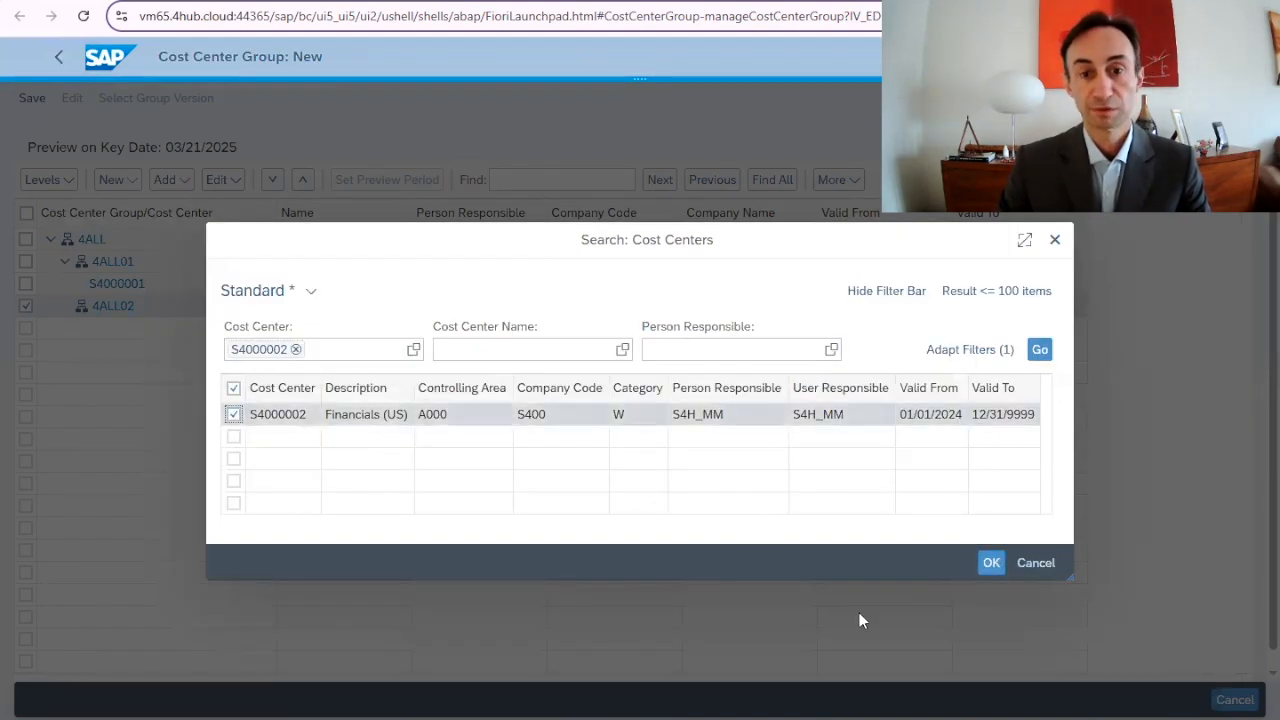
{"action": "left_click", "coordinate": [992, 556]}
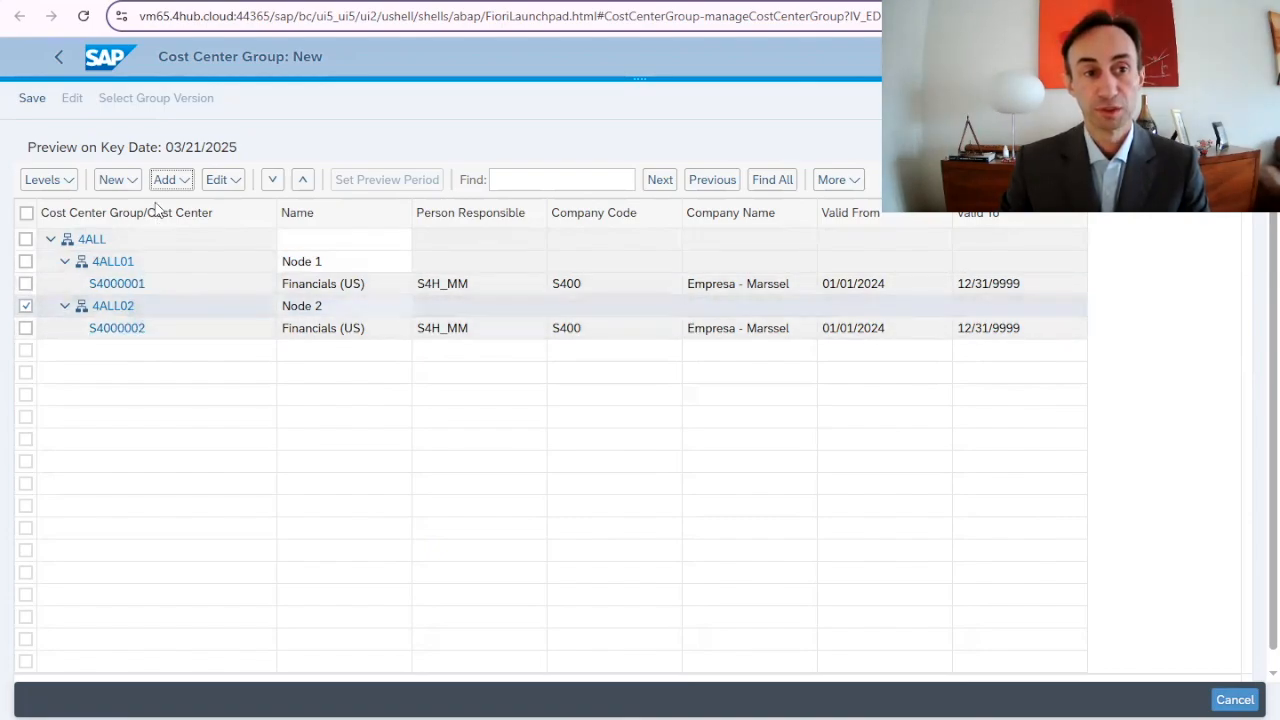
Save the new cost center group 4ALL and return to the cost center group search
{"action": "left_click", "coordinate": [190, 181]}
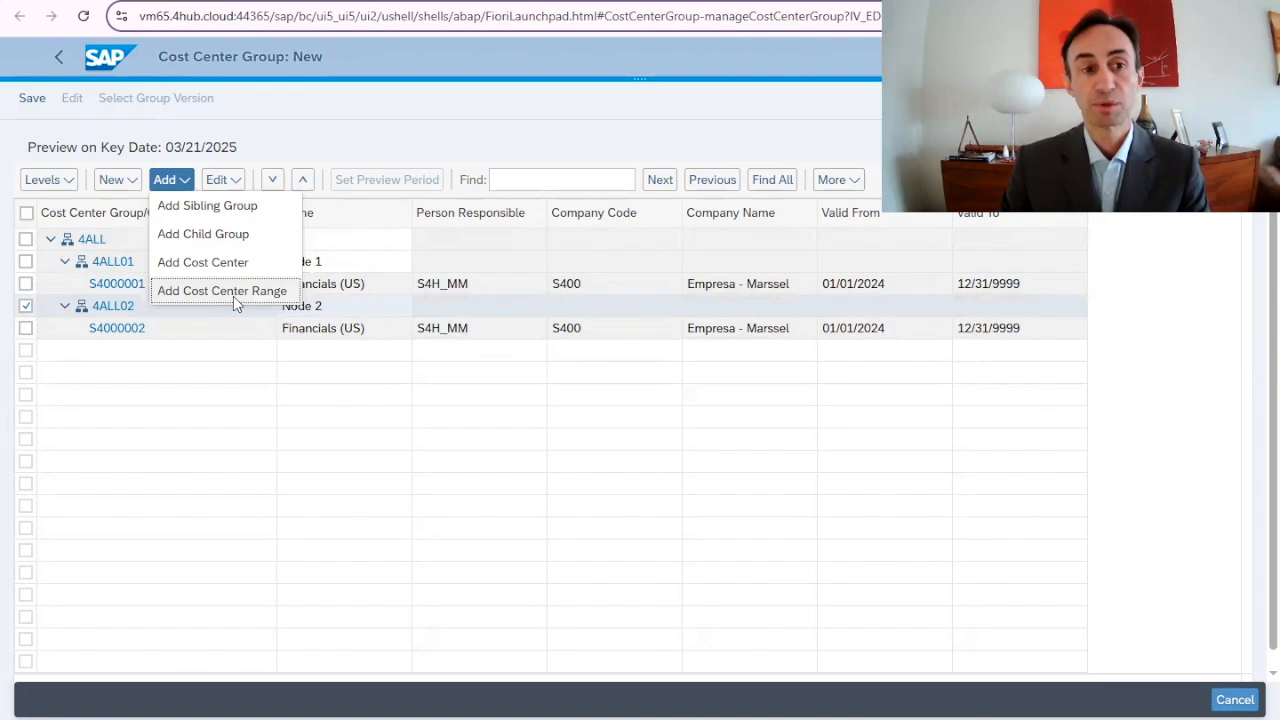
{"action": "left_click", "coordinate": [237, 418]}
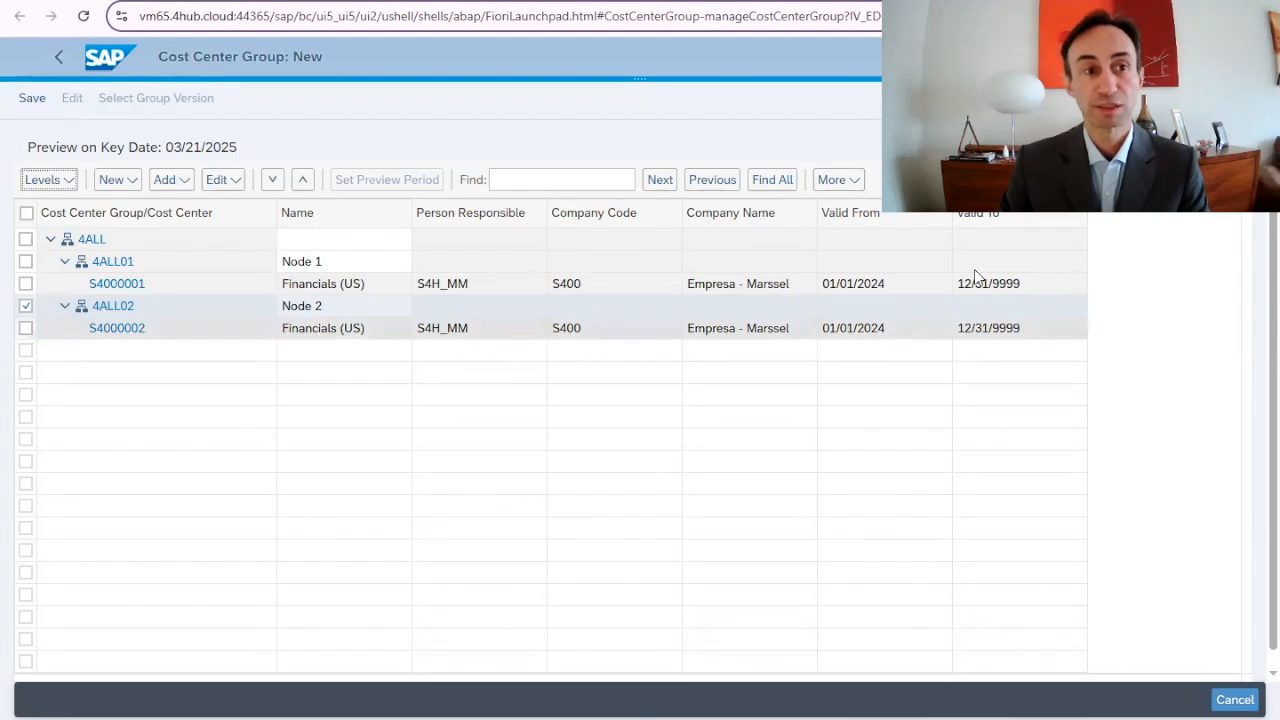
{"action": "left_click", "coordinate": [29, 104]}
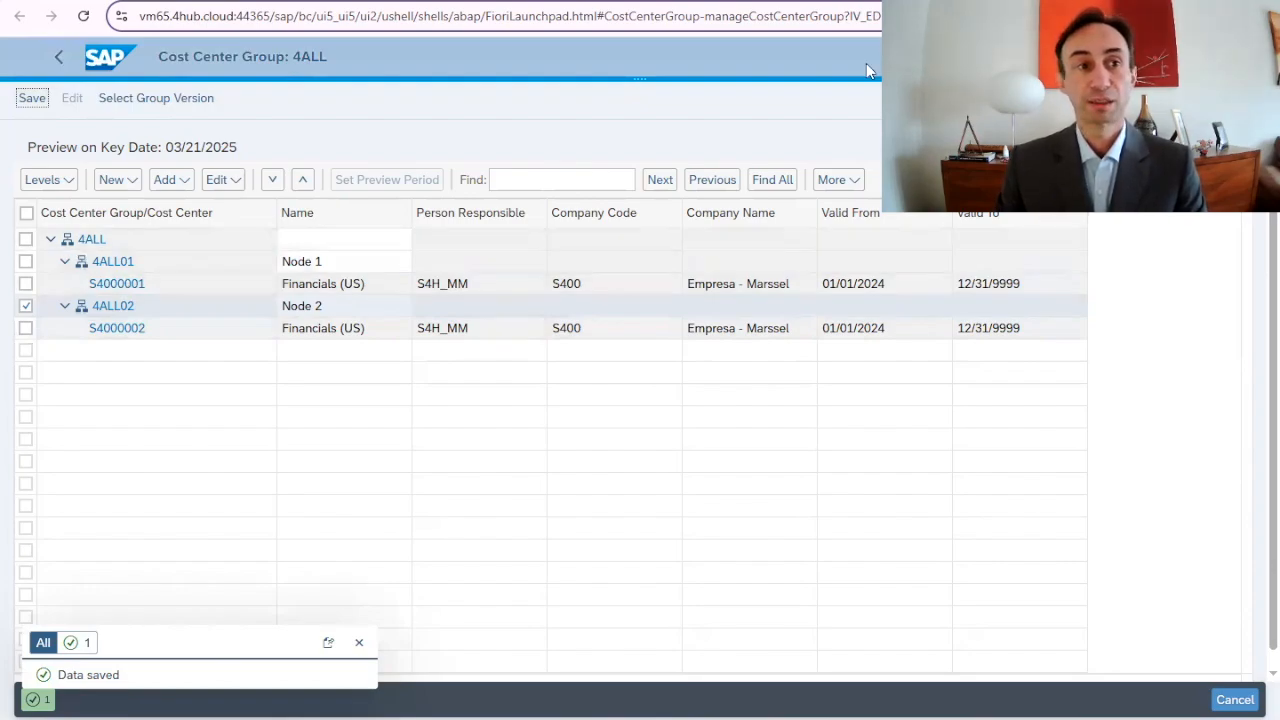
{"action": "left_click", "coordinate": [57, 57]}
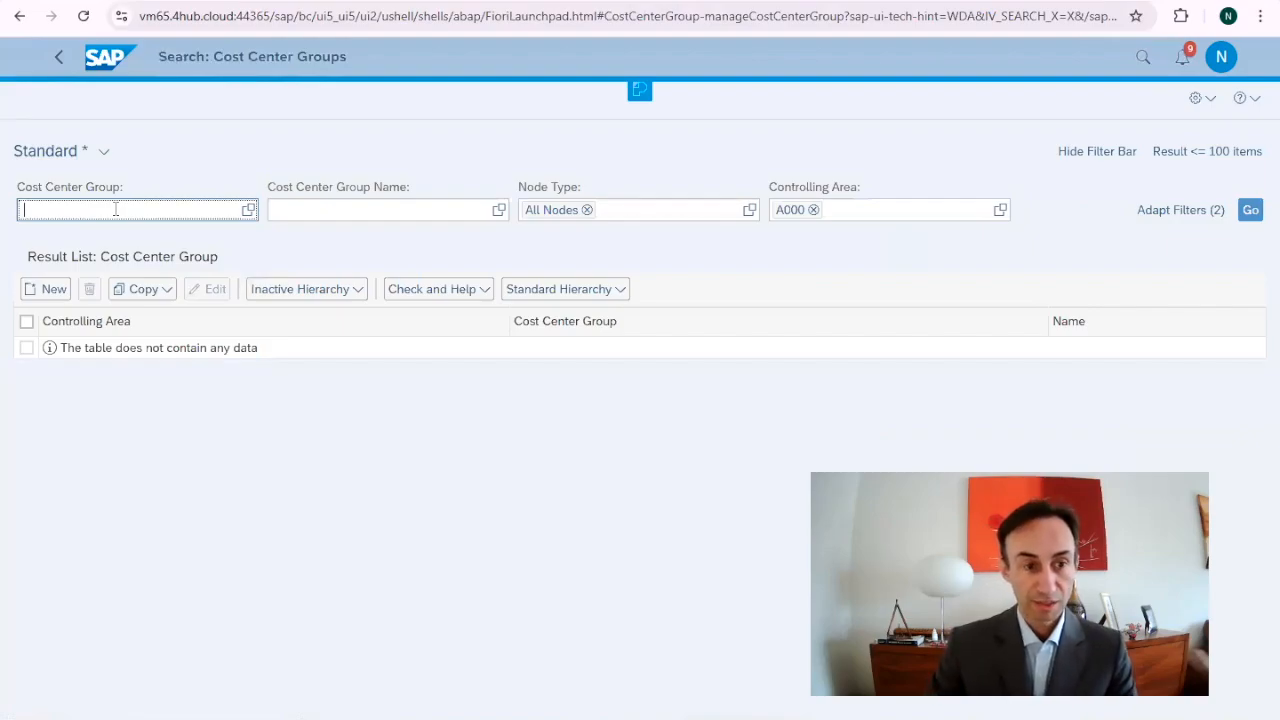
Set the node type filter to Top Nodes Only and search the cost center groups of controlling area A000
{"action": "left_click", "coordinate": [749, 210]}
{"action": "left_click", "coordinate": [317, 402]}
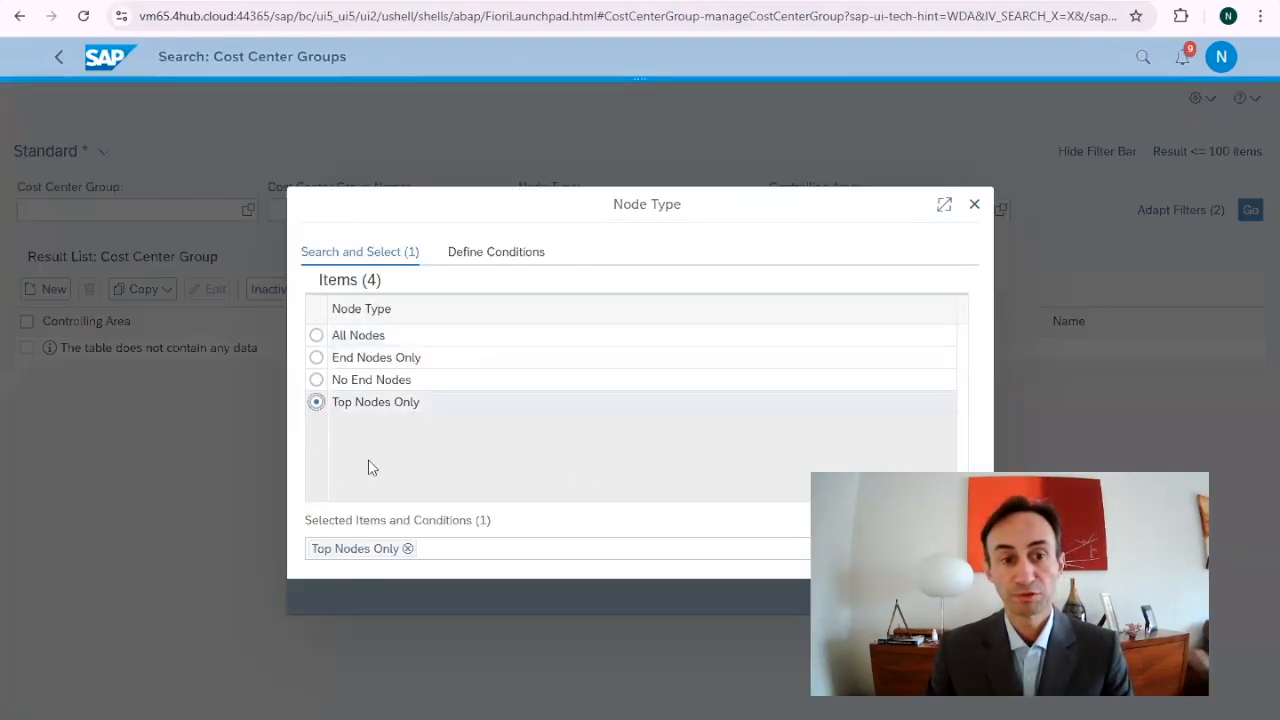
{"action": "left_click_drag", "start_coordinate": [837, 215], "coordinate": [833, 215]}
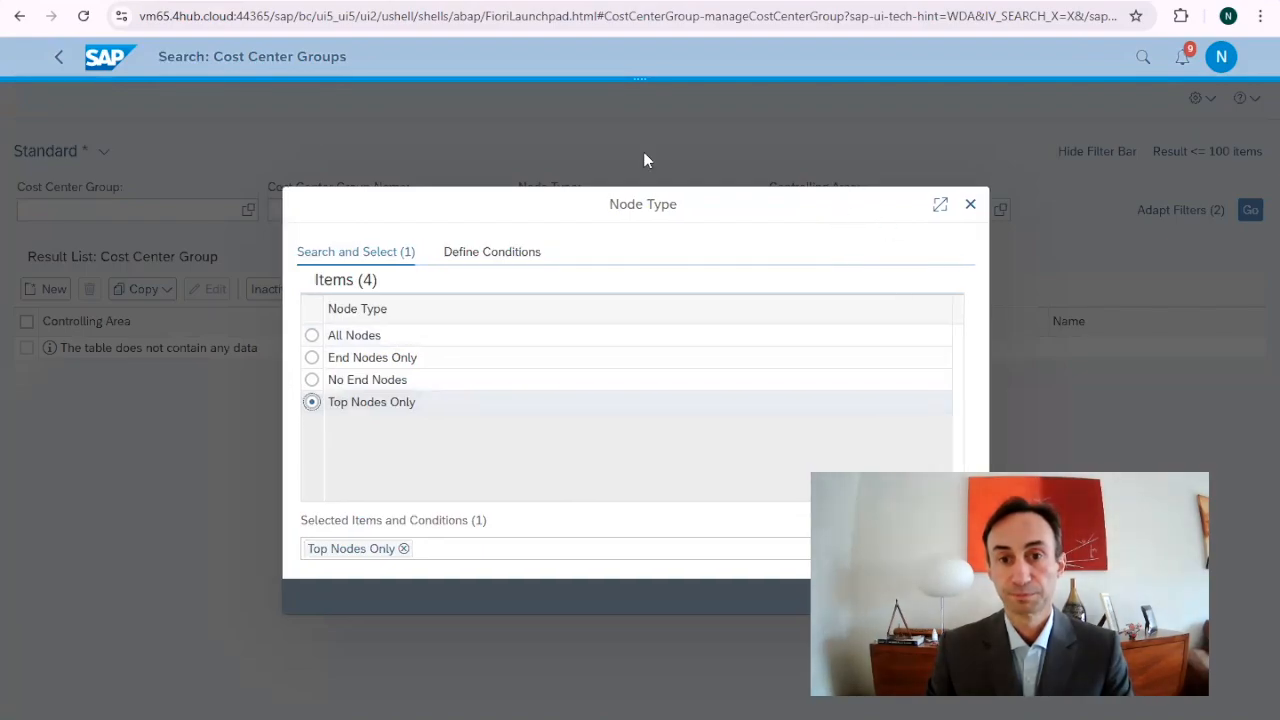
{"action": "left_click_drag", "start_coordinate": [703, 196], "coordinate": [523, 204]}
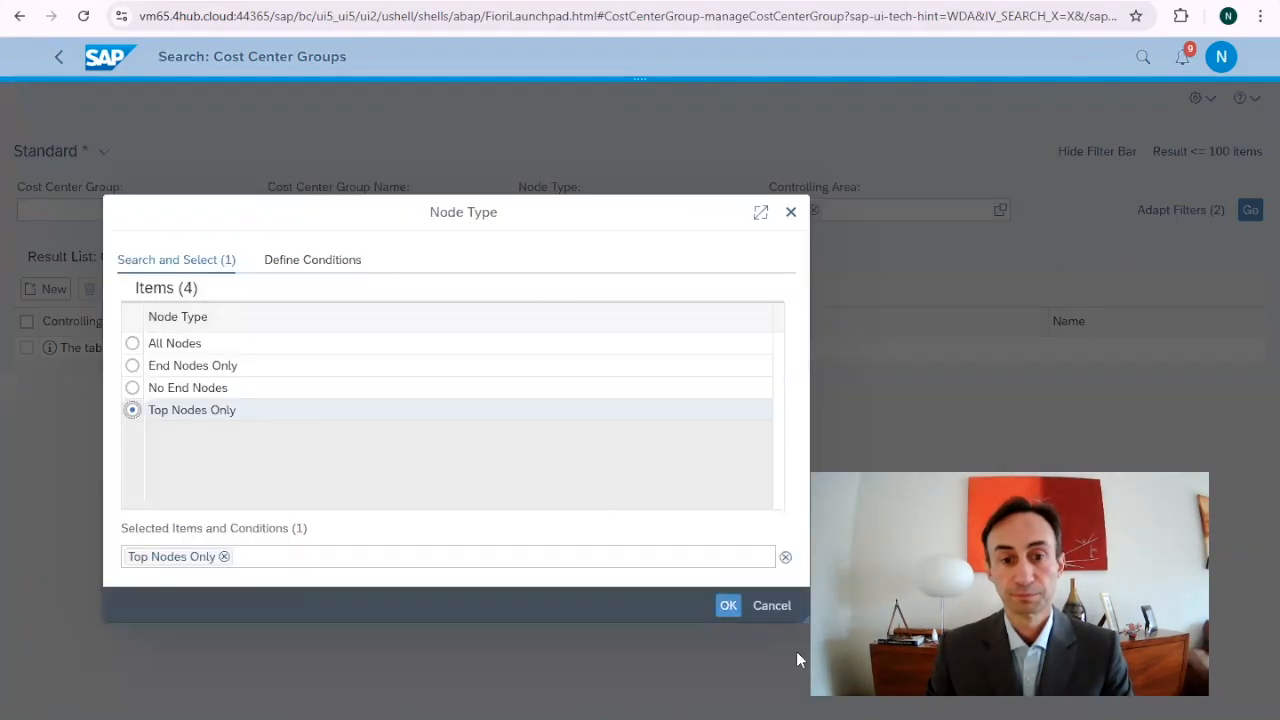
{"action": "left_click", "coordinate": [729, 609]}
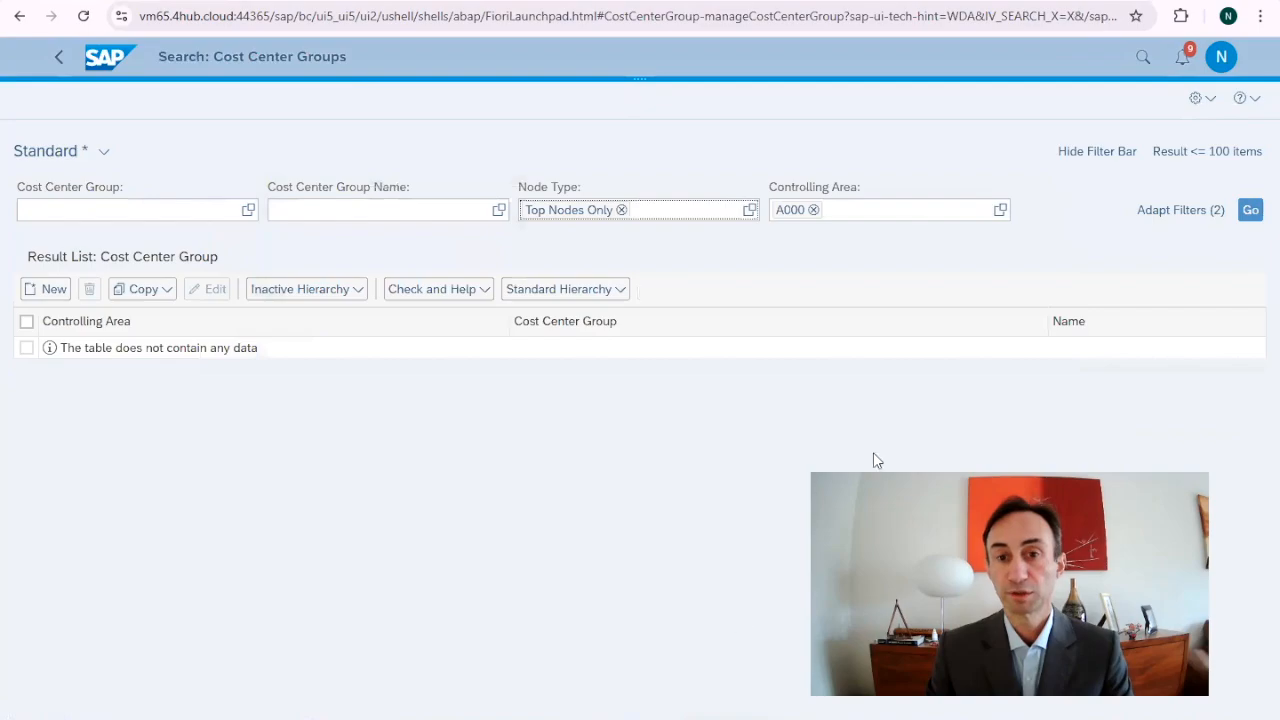
{"action": "left_click", "coordinate": [1251, 211]}
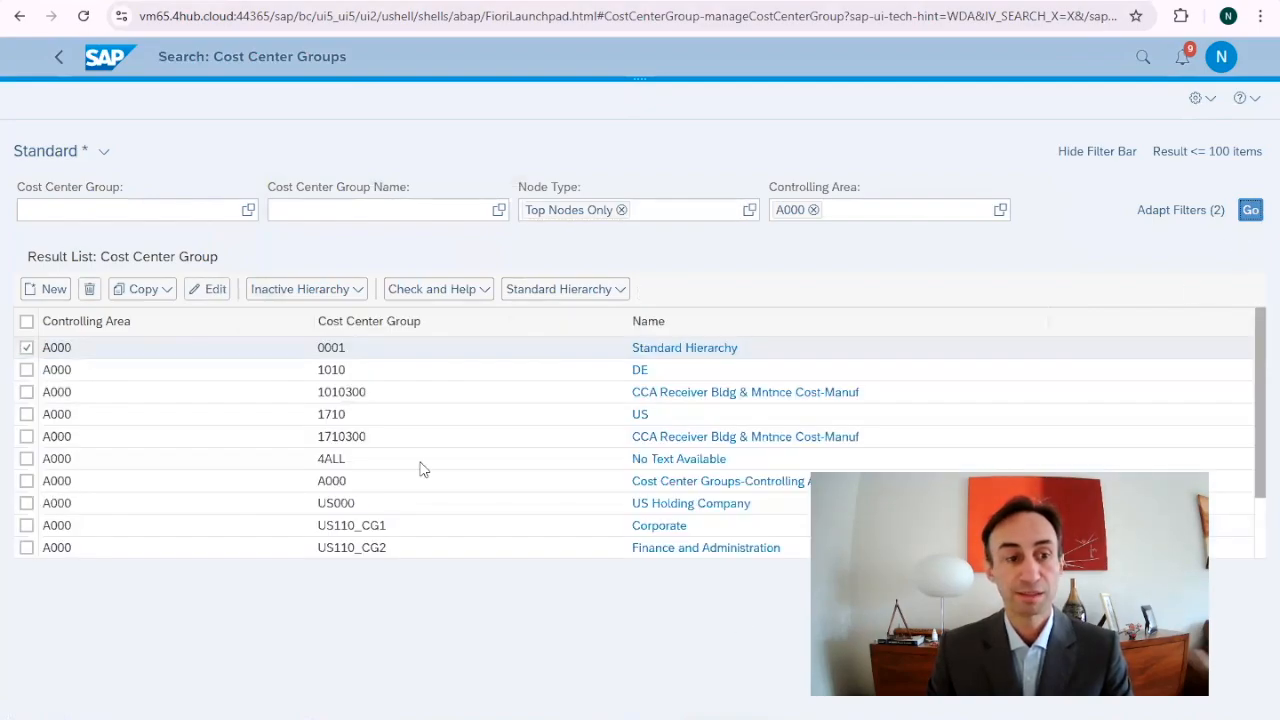
Open cost center group 4ALL from the result list and switch it to edit mode
{"action": "left_click", "coordinate": [26, 459]}
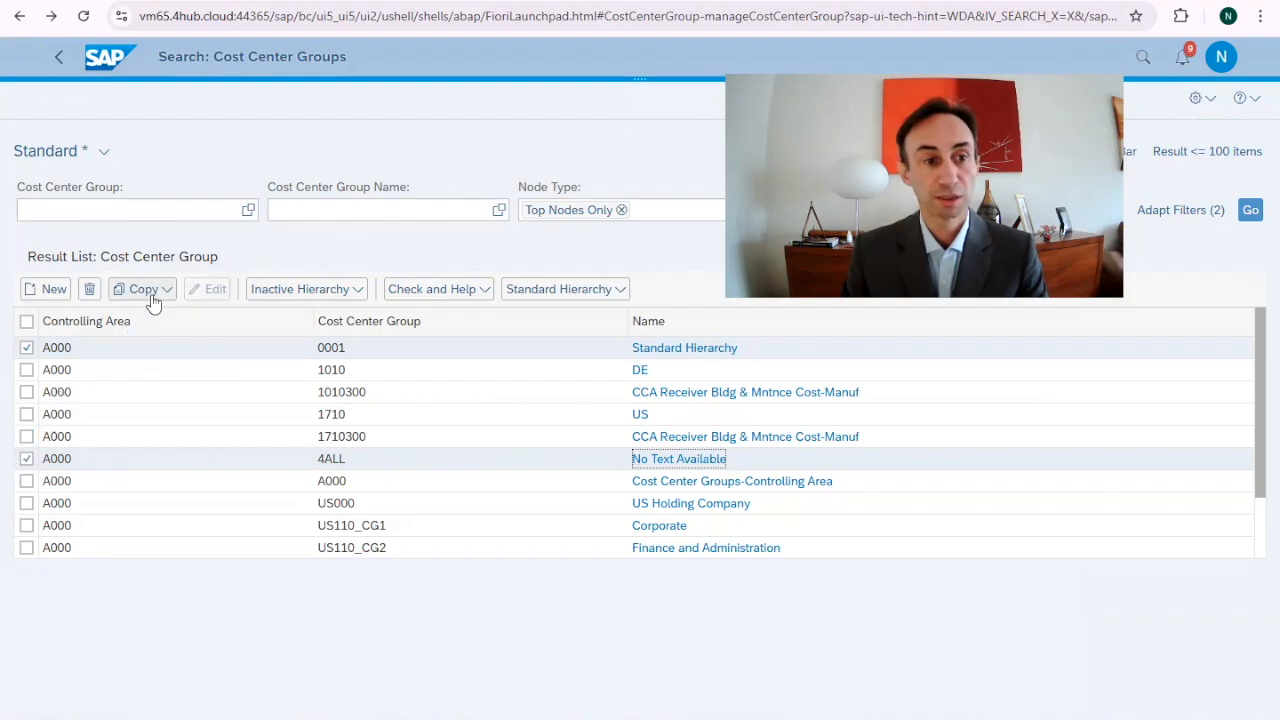
{"action": "left_click", "coordinate": [661, 467]}
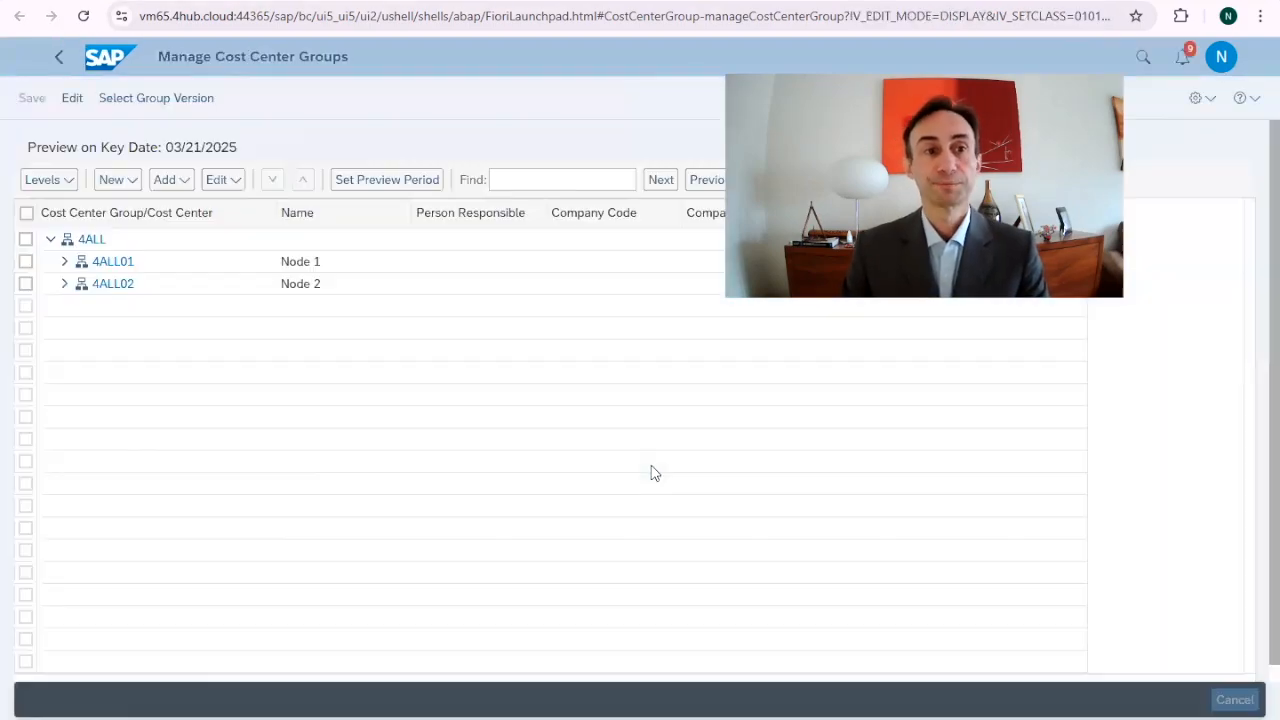
{"action": "left_click", "coordinate": [233, 185]}
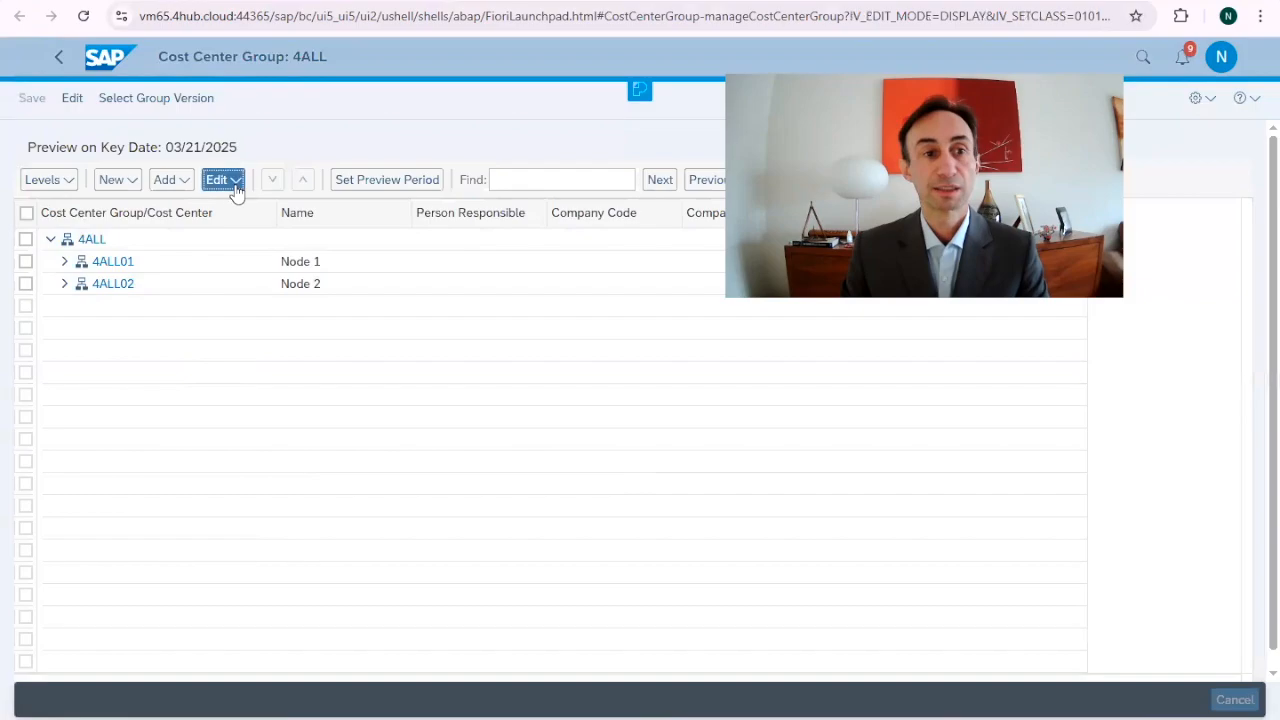
{"action": "left_click", "coordinate": [72, 97]}
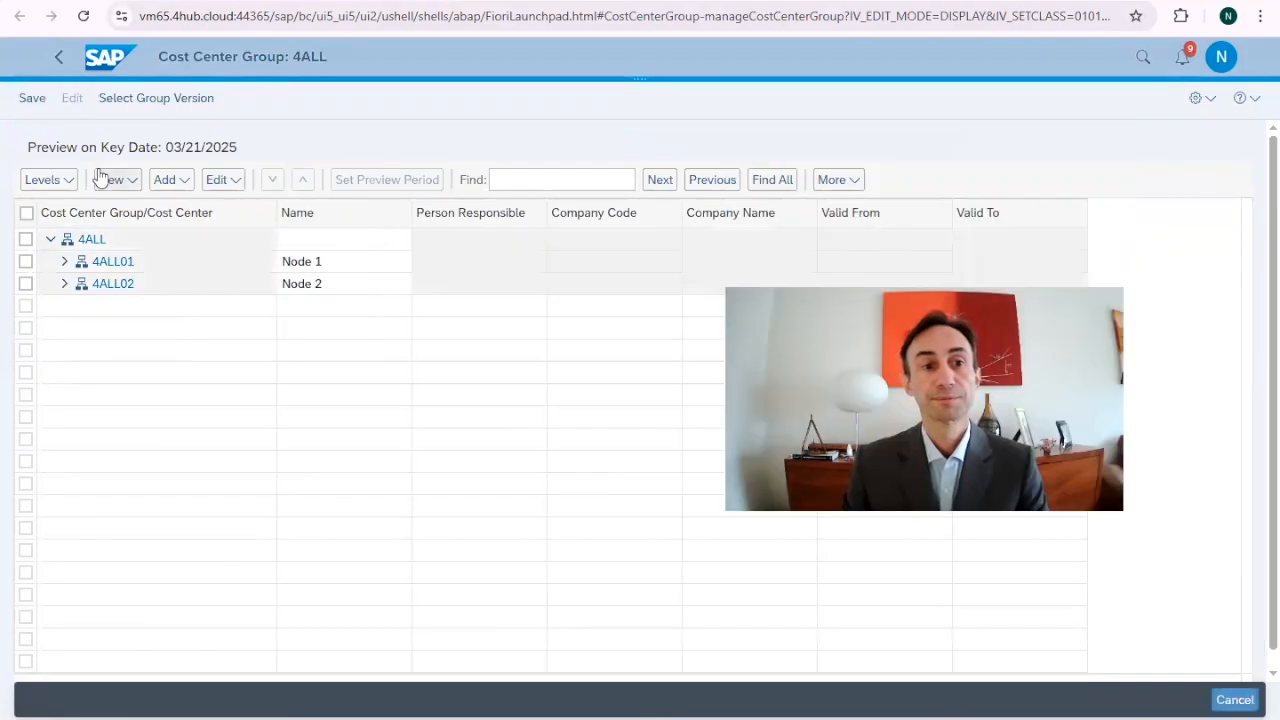
Save top group 4ALL with the name SAP 4 ALL and expand child groups 4ALL01 and 4ALL02
{"action": "left_click", "coordinate": [310, 240]}
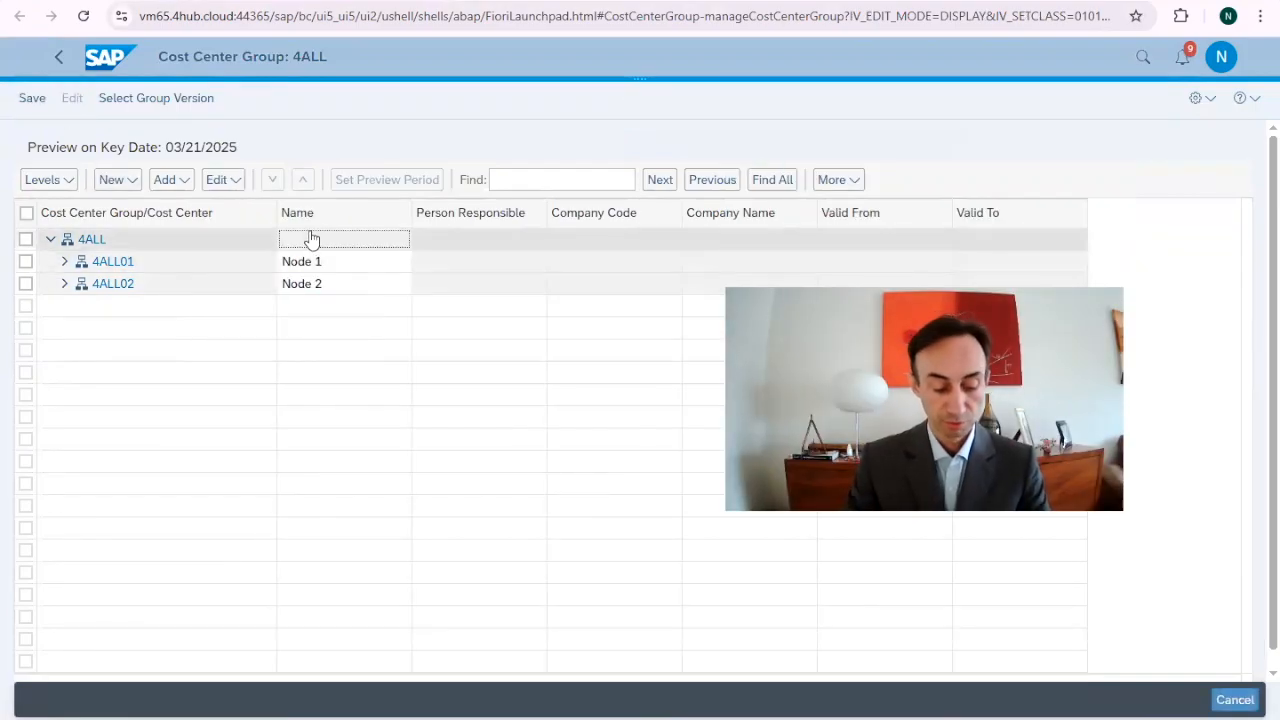
{"action": "type", "text": "SAP 4 ALL"}
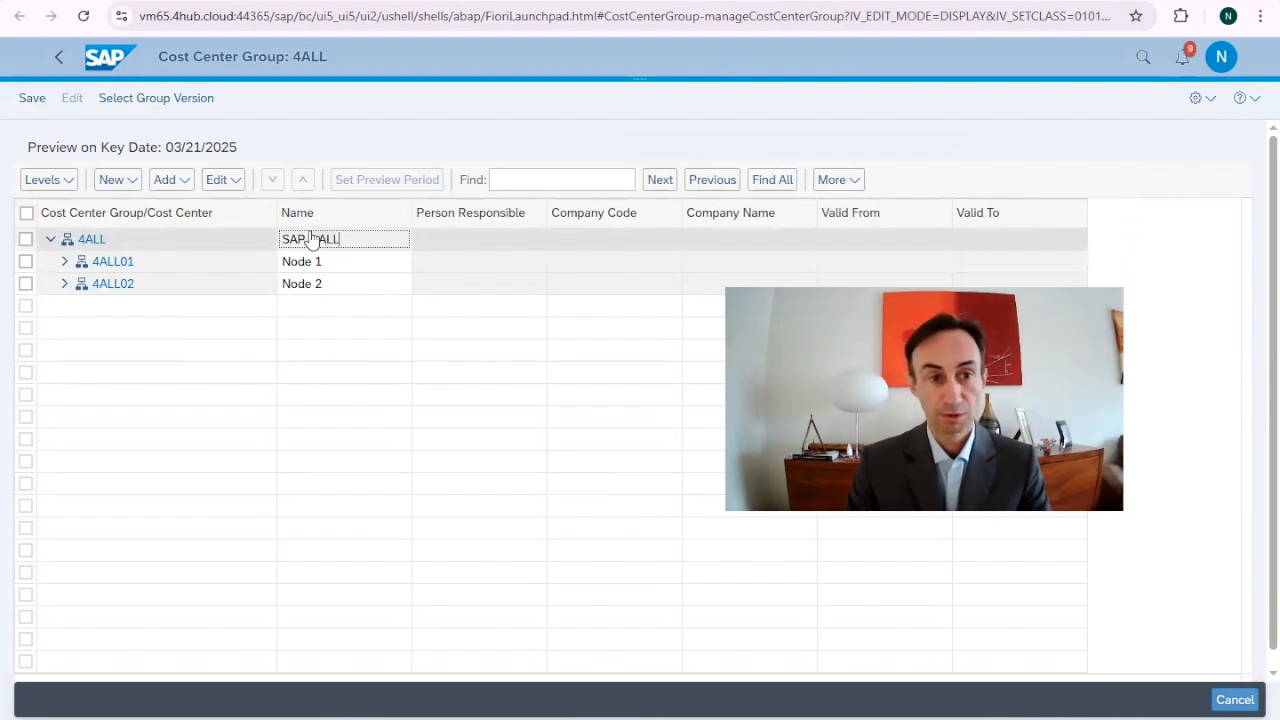
{"action": "left_click", "coordinate": [32, 99]}
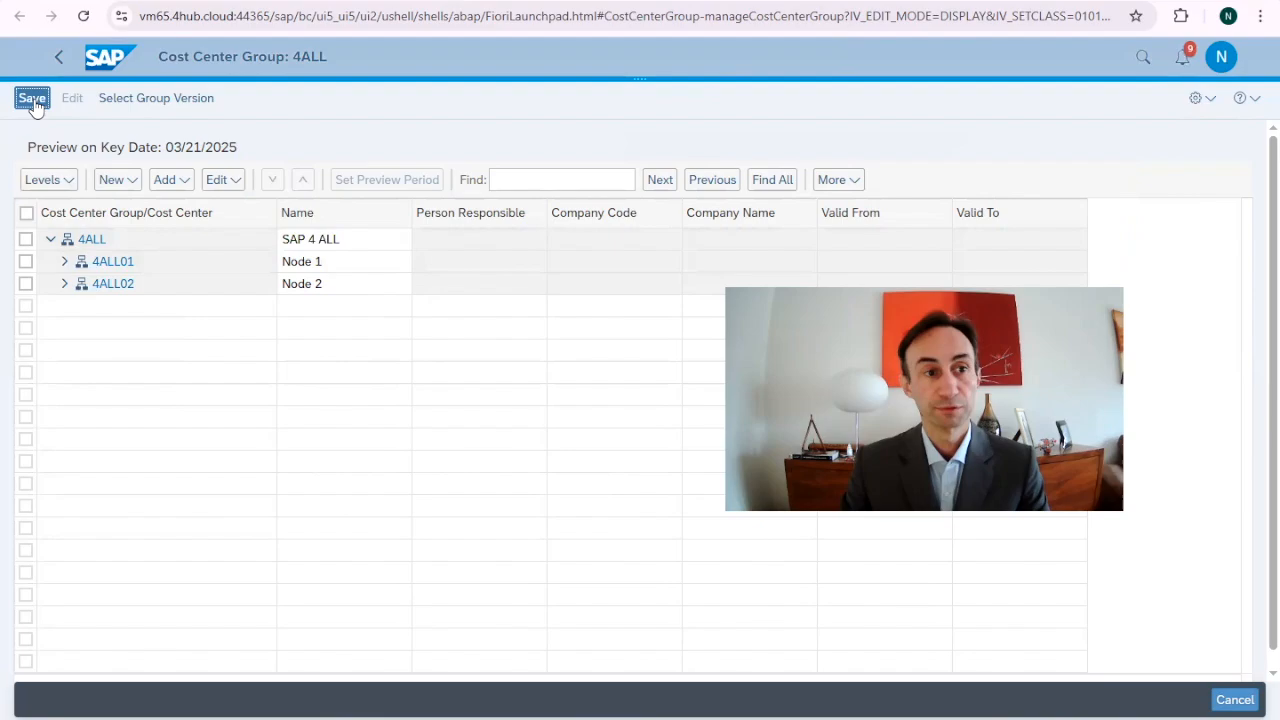
{"action": "left_click", "coordinate": [64, 261]}
{"action": "left_click", "coordinate": [64, 308]}
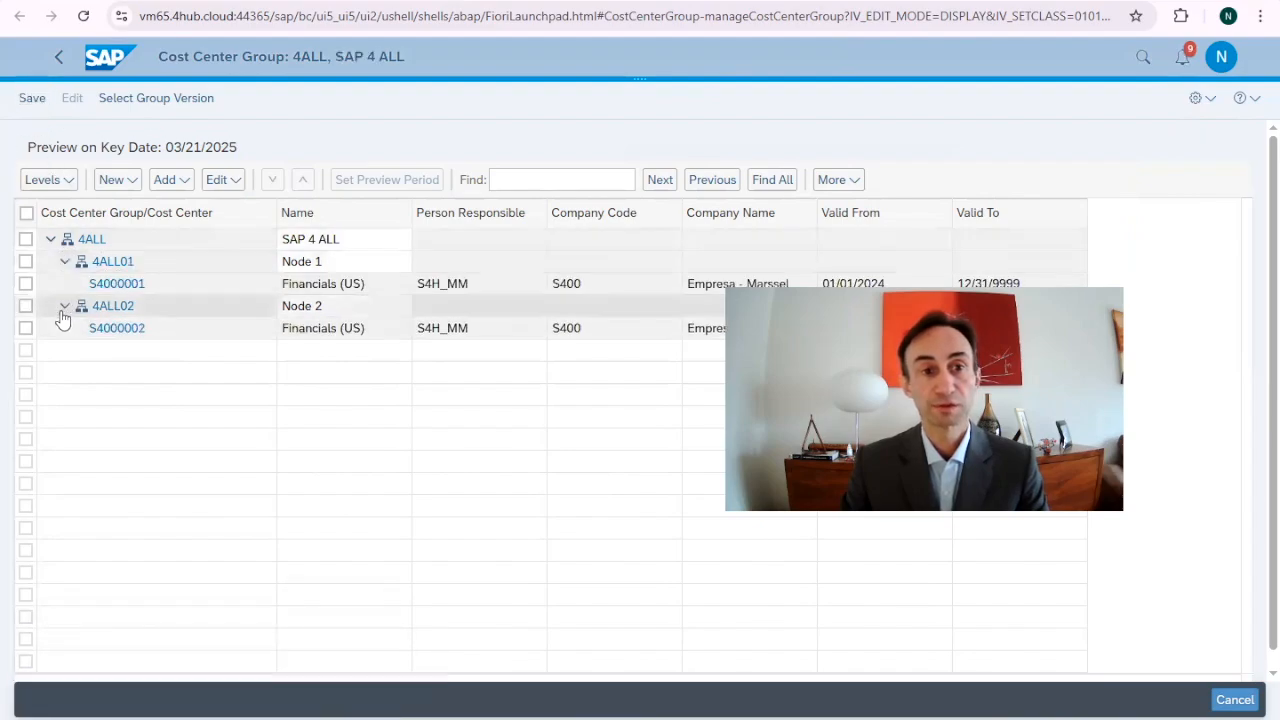